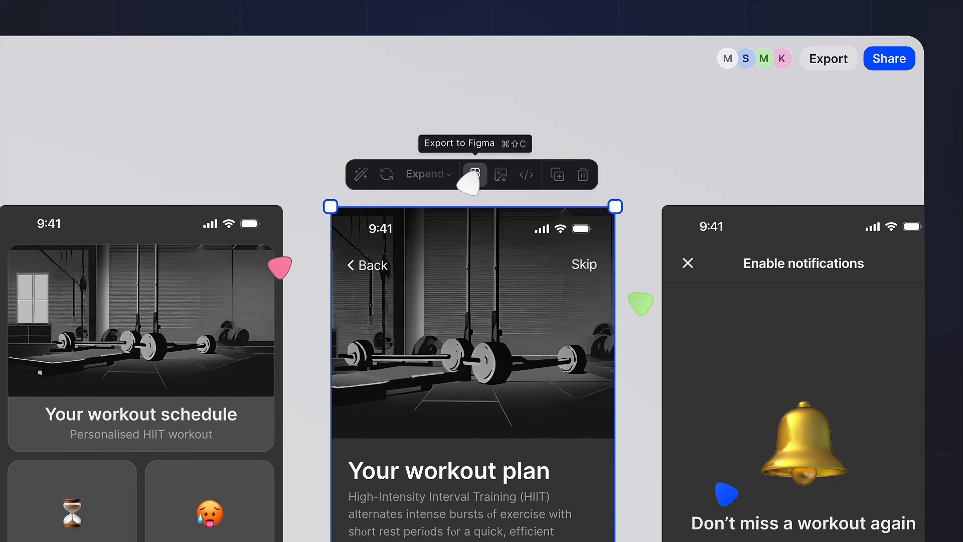
- Share the design with a collaborator by entering their e-mail address in the invitation
left_click(475, 175)
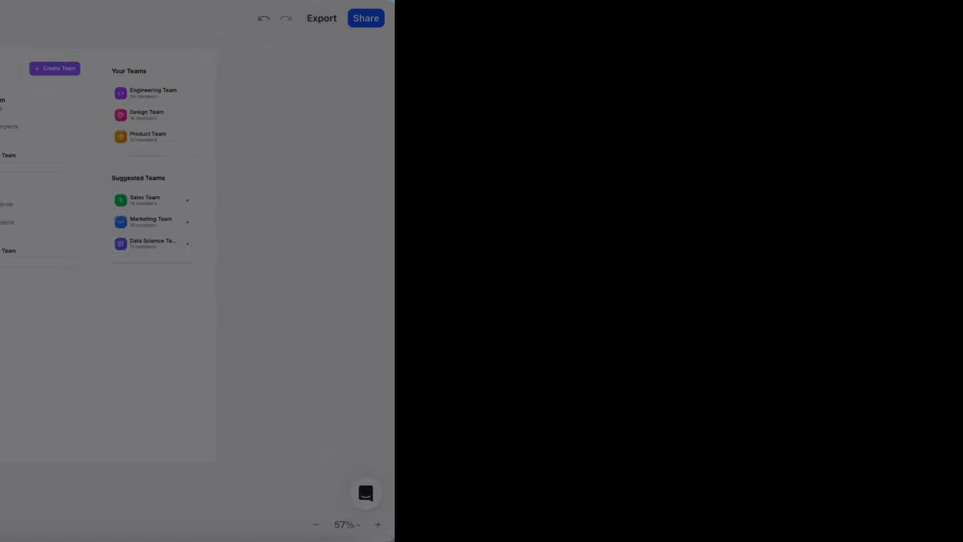
left_click(475, 237)
left_click(615, 287)
left_click(647, 421)
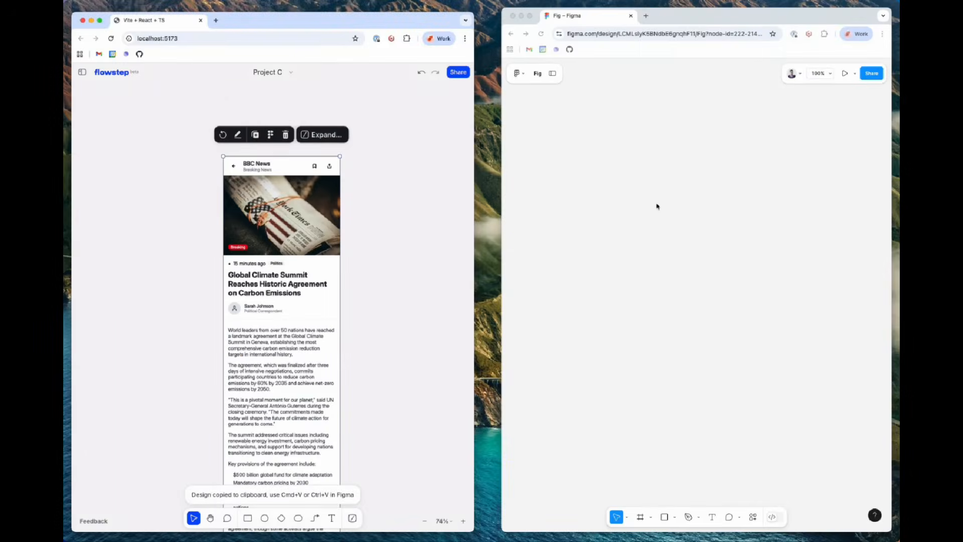
- Paste the copied BBC News screen design into the Figma file and look over the result
key("super+v")
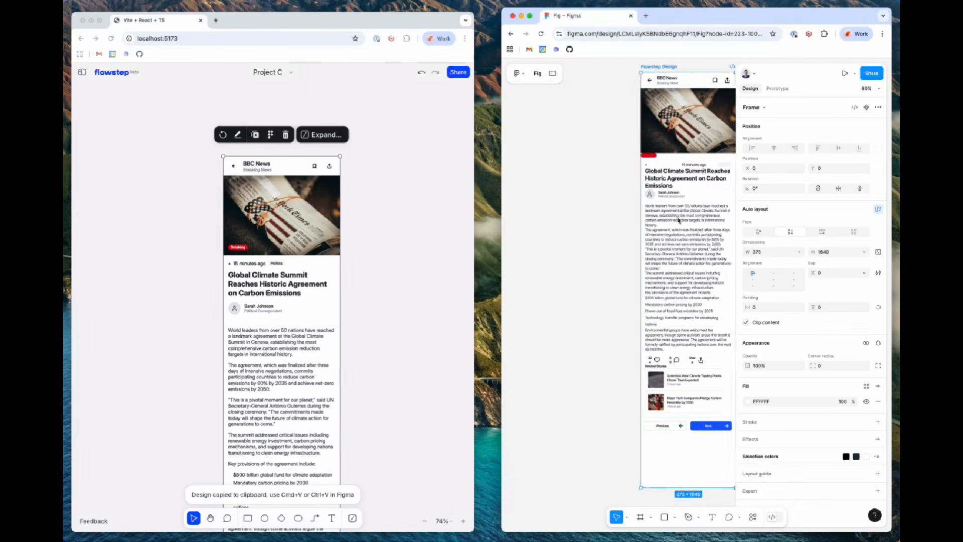
scroll(657, 206, "up", 5)
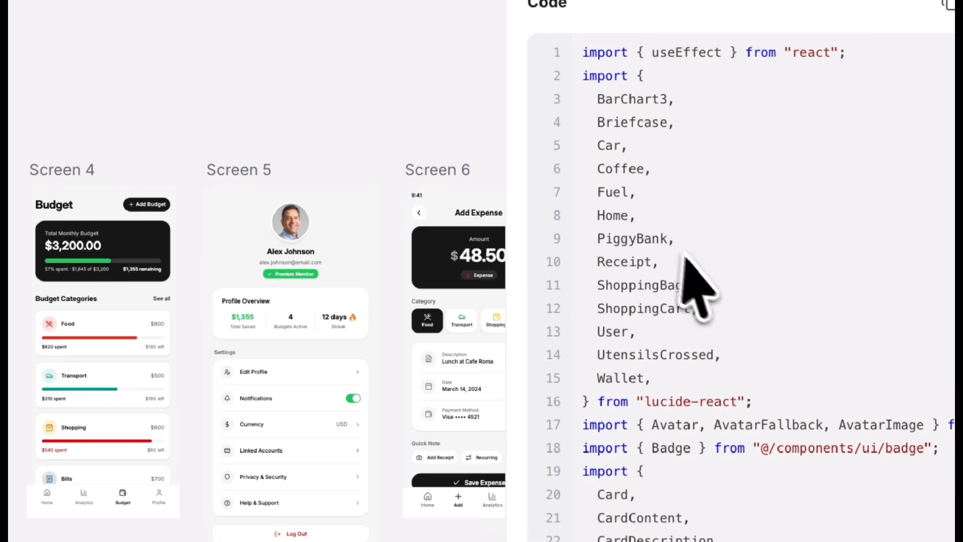
scroll(685, 255, "down", 20)
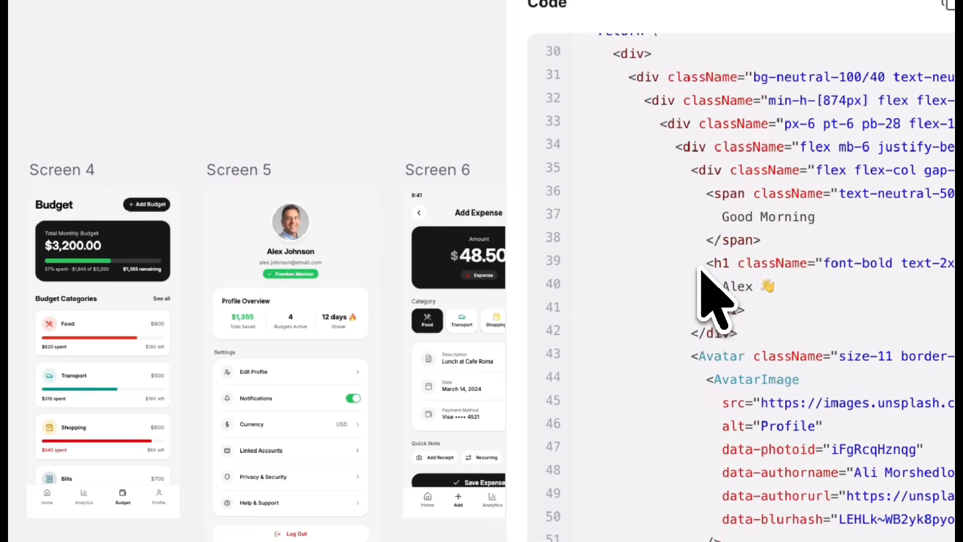
scroll(733, 480, "down", 20)
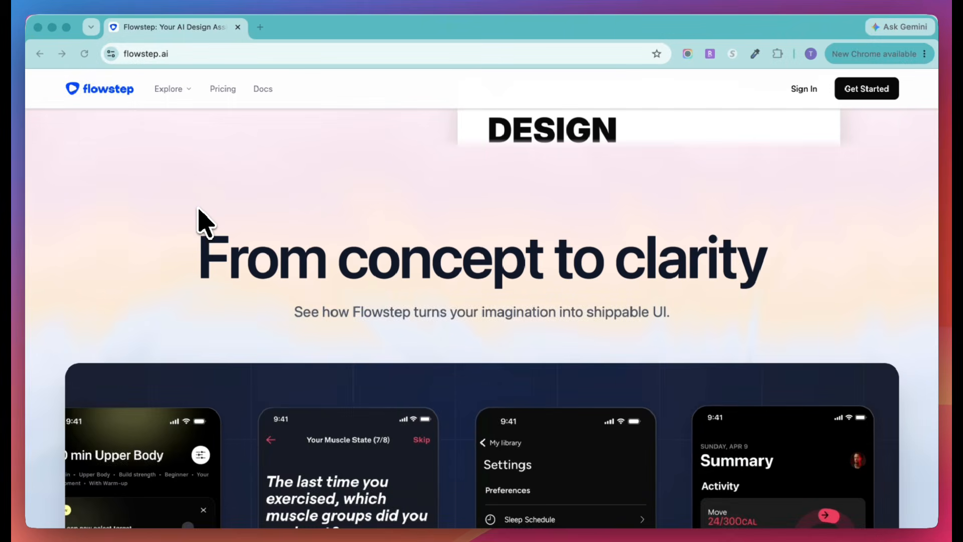
- Look through the Flowstep home page's sections on design generation, editing, Figma copying, multiple screens, references, collaboration, code export and FAQ
scroll(201, 221, "down", 3)
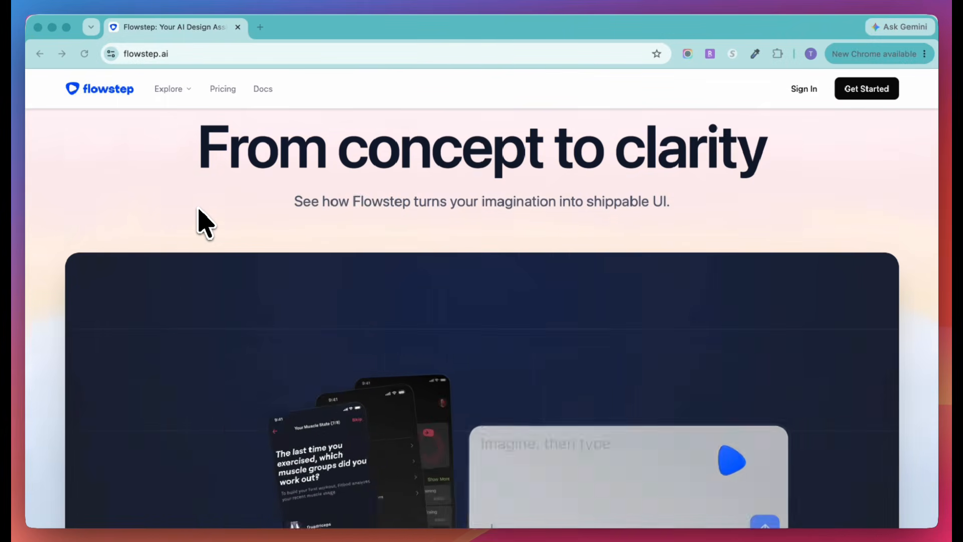
scroll(201, 224, "down", 3)
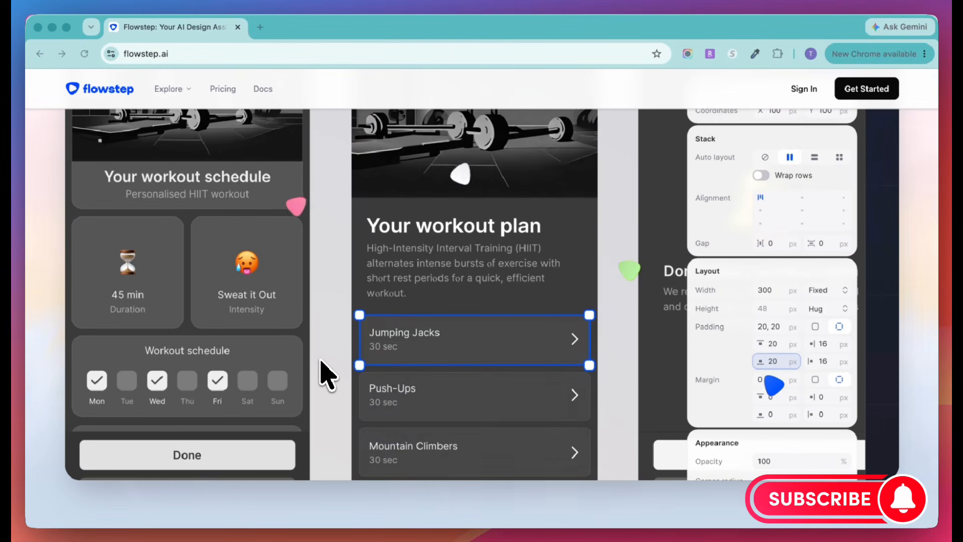
scroll(327, 376, "down", 10)
scroll(326, 377, "down", 2)
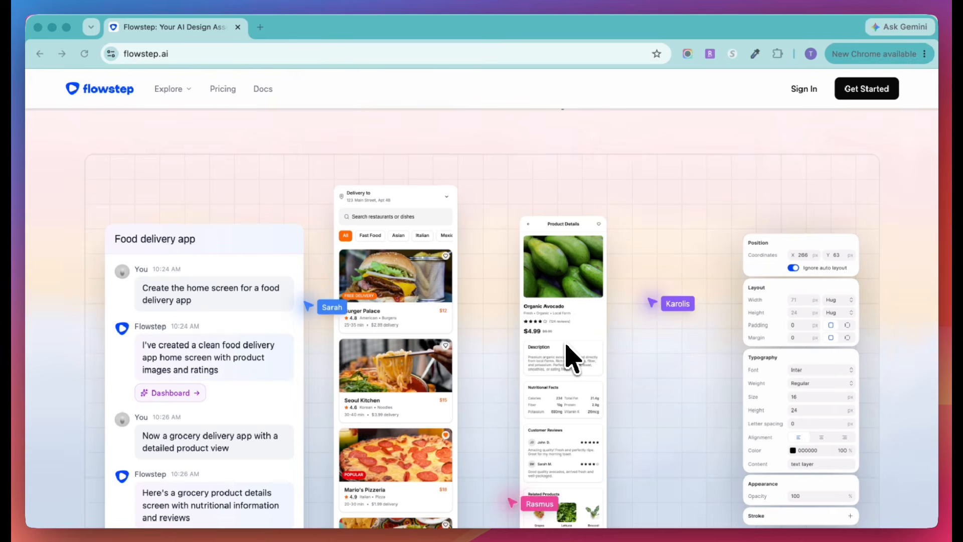
scroll(572, 359, "down", 10)
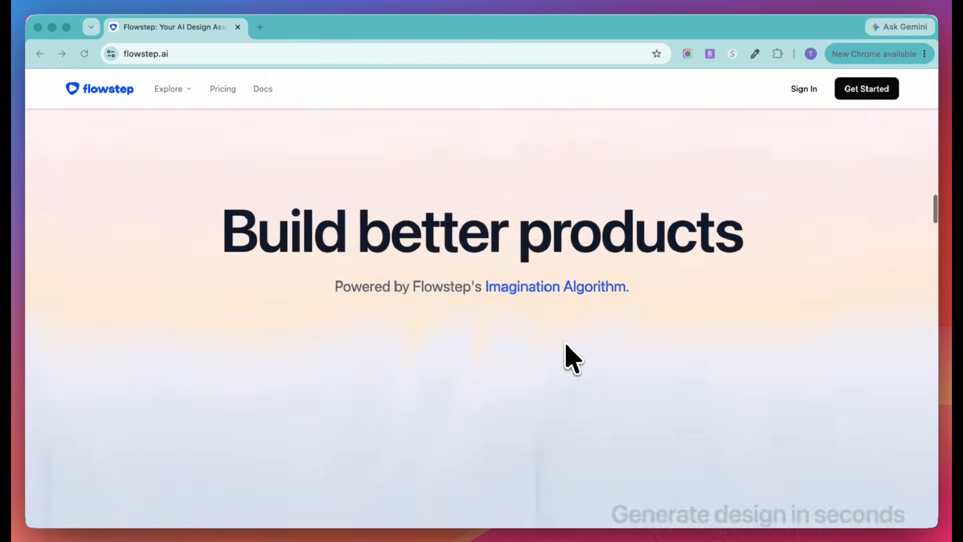
scroll(572, 359, "down", 2)
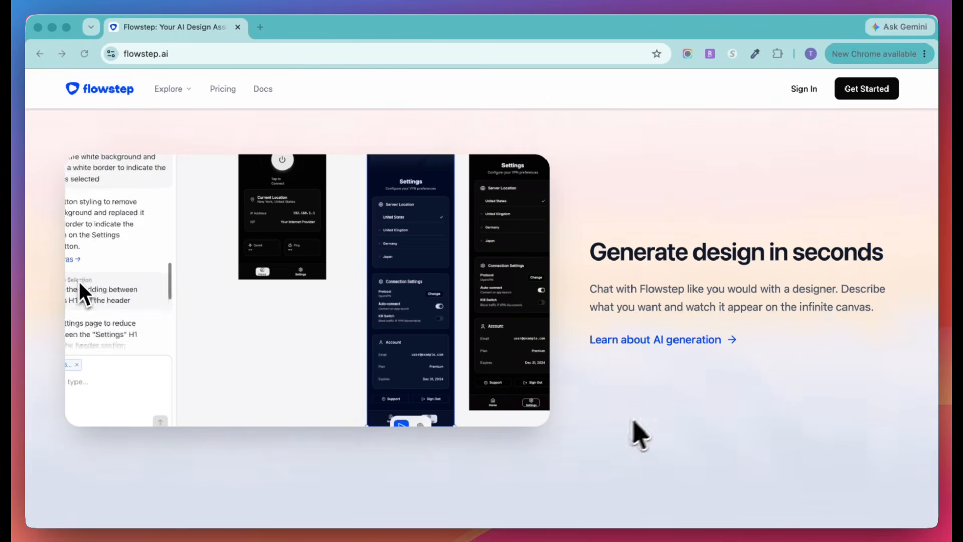
scroll(610, 436, "down", 5)
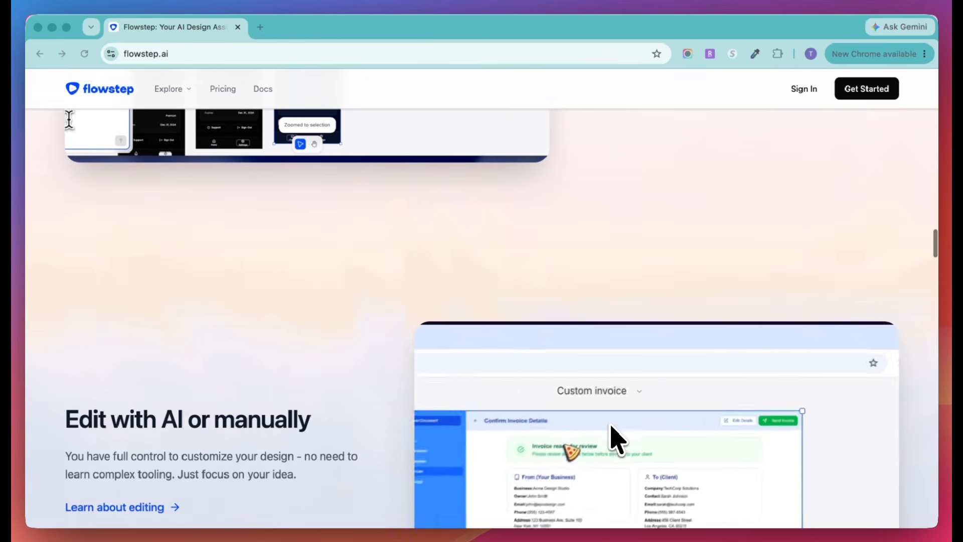
scroll(617, 440, "down", 3)
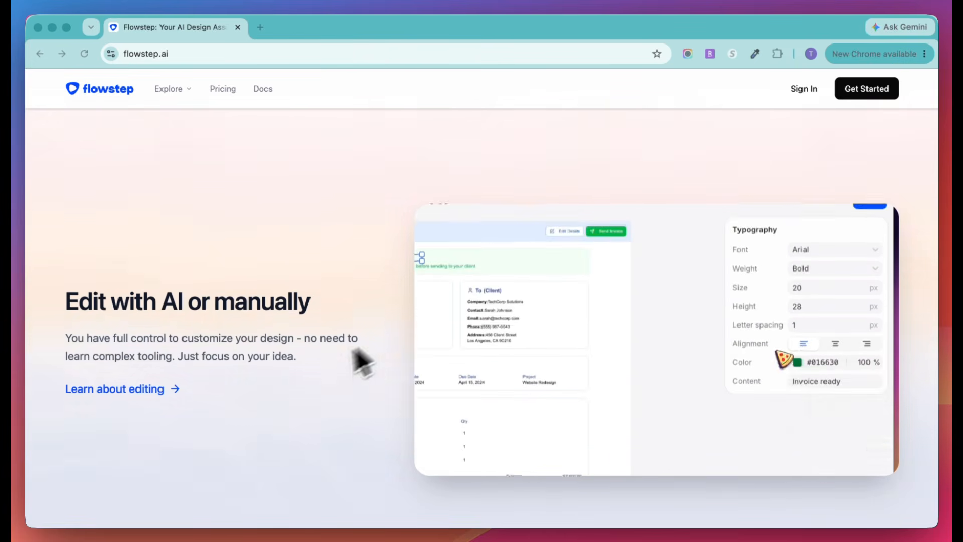
scroll(364, 407, "down", 5)
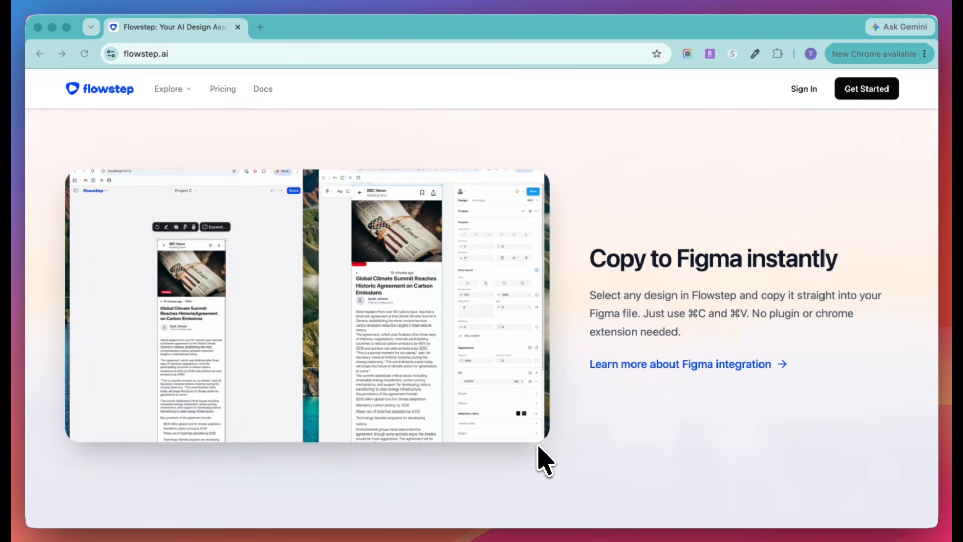
scroll(545, 460, "down", 10)
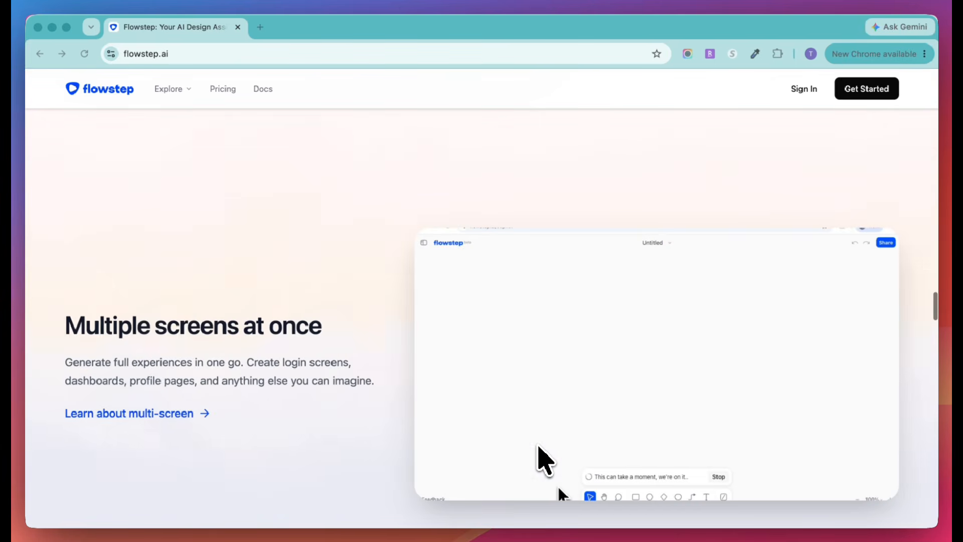
scroll(312, 370, "down", 2)
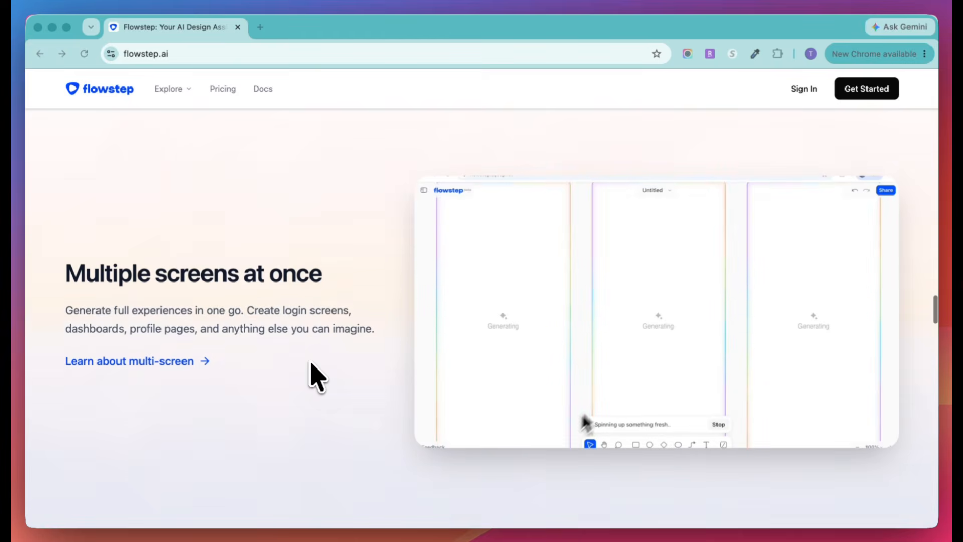
scroll(311, 365, "down", 6)
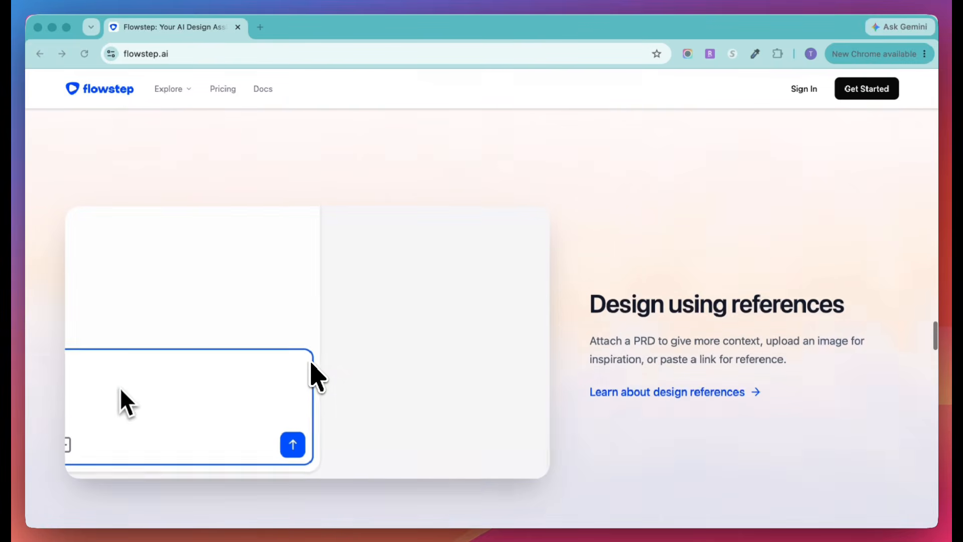
scroll(311, 363, "down", 1)
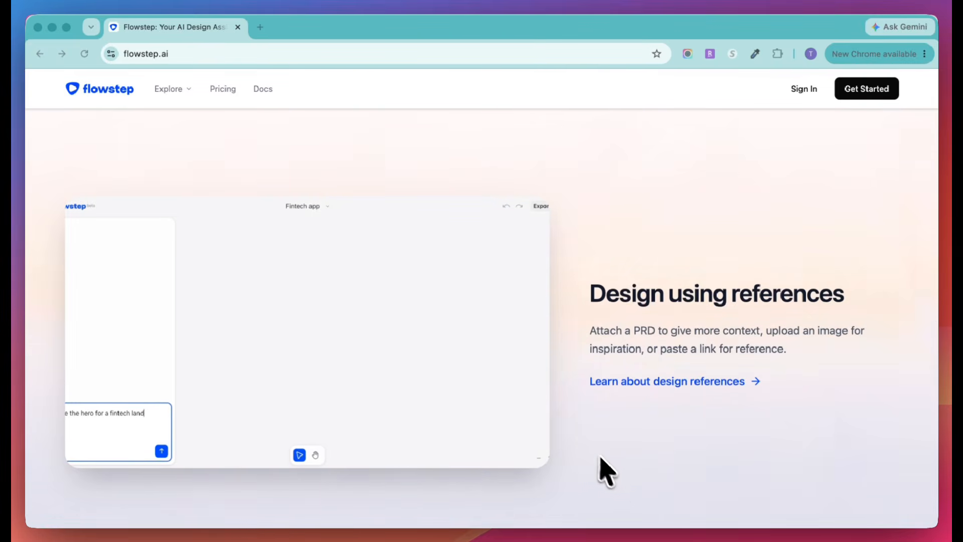
scroll(618, 483, "down", 15)
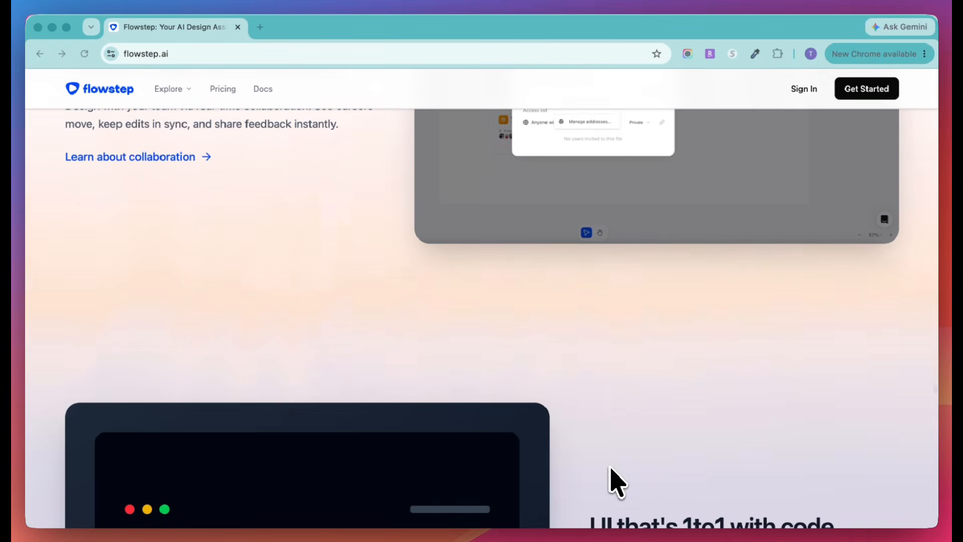
scroll(617, 483, "down", 8)
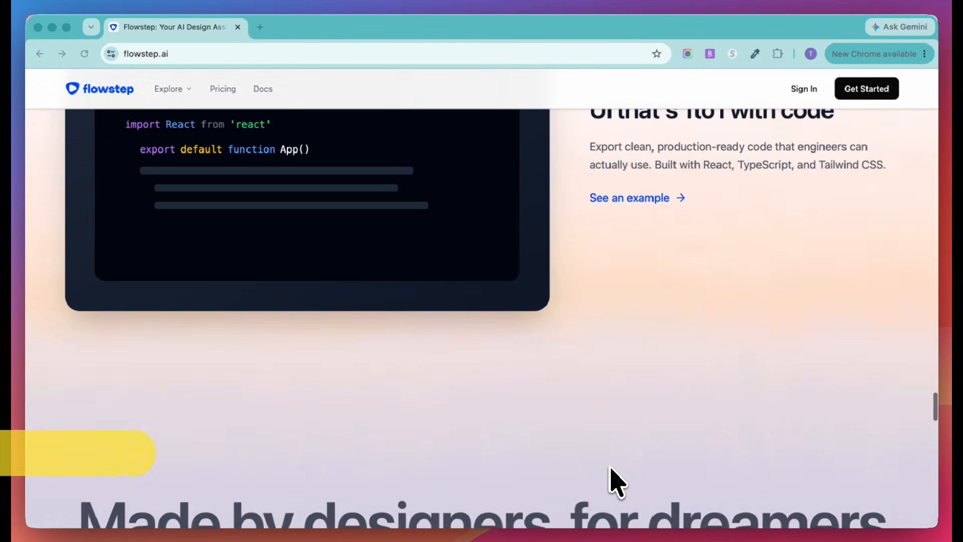
scroll(617, 482, "down", 20)
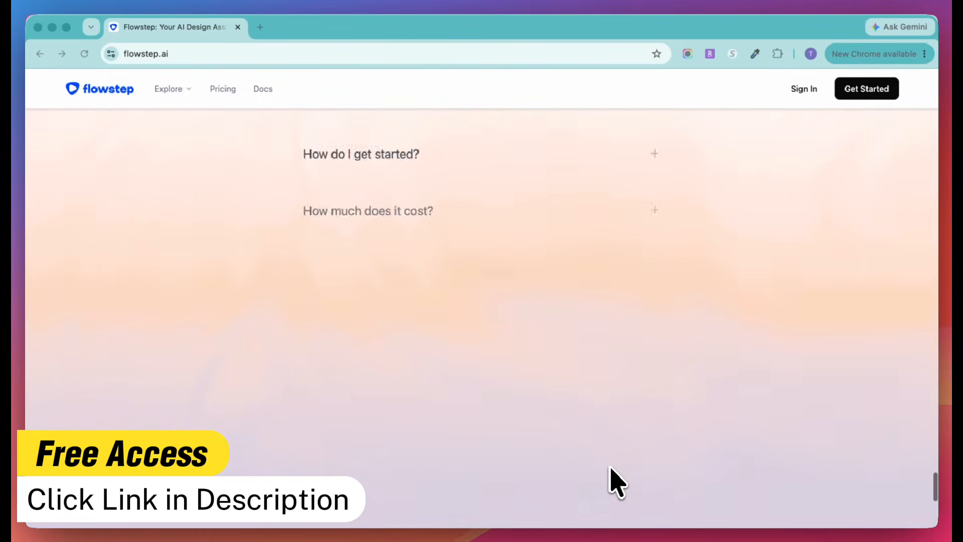
scroll(615, 479, "up", 20)
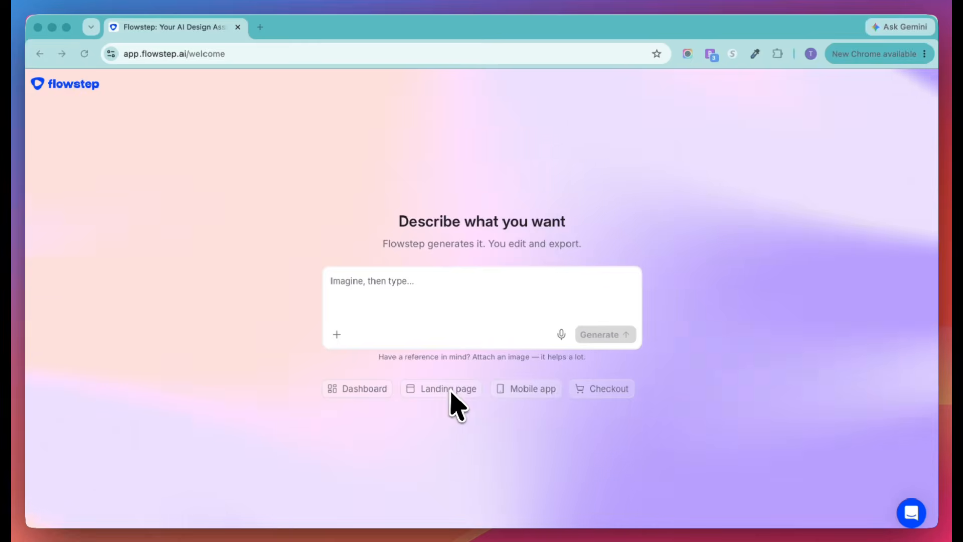
left_click(520, 391)
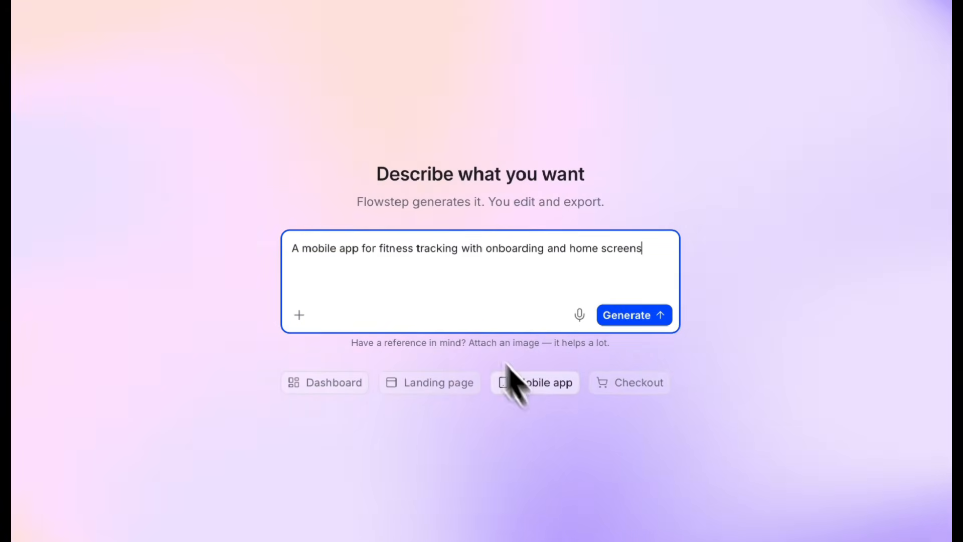
left_click(427, 264)
key("super+a")
key("BackSpace")
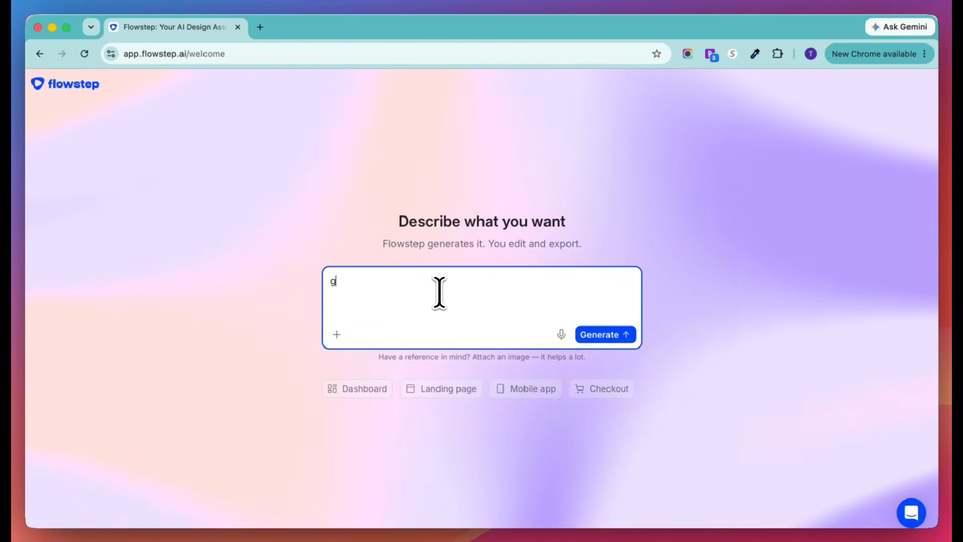
- Write the prompt "generate Budget Tracker Mobile App Design for Onboarding and Home Screen"
type("ate Bud")
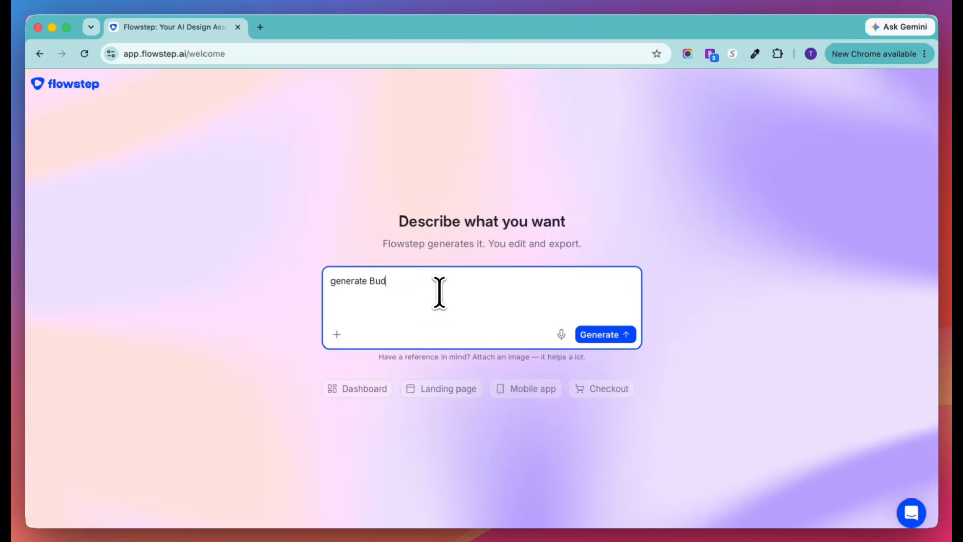
type("get Tracker Mob")
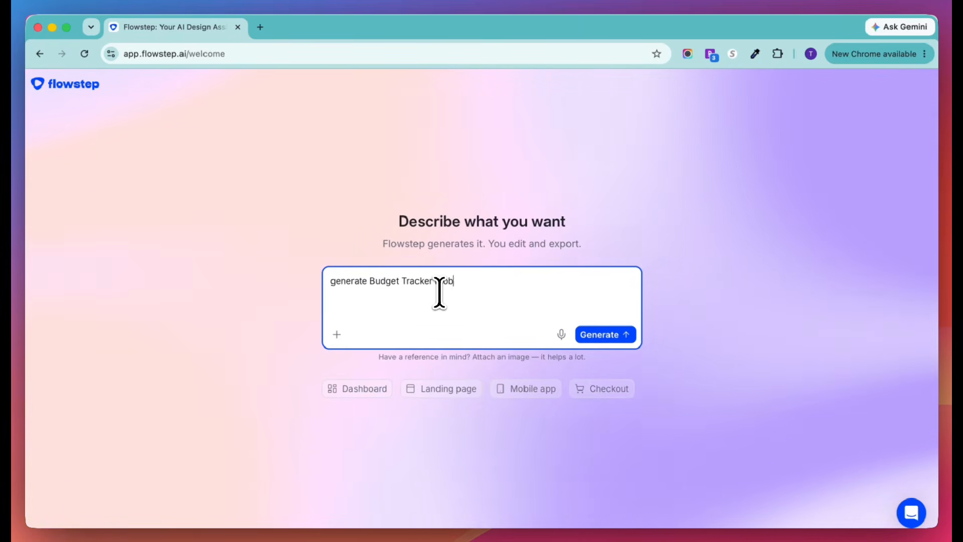
type("ile App UIUX")
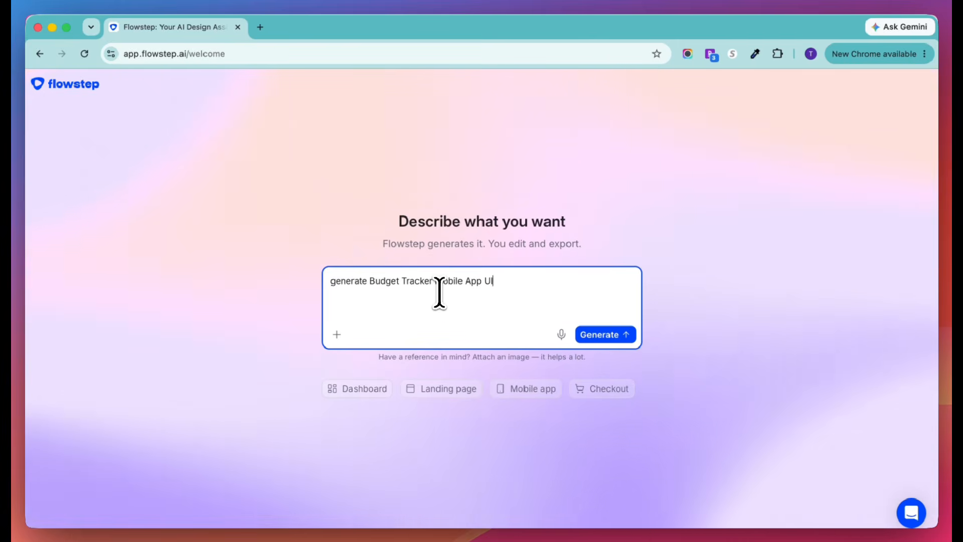
key("BackSpace")
key("BackSpace")
type("Design ")
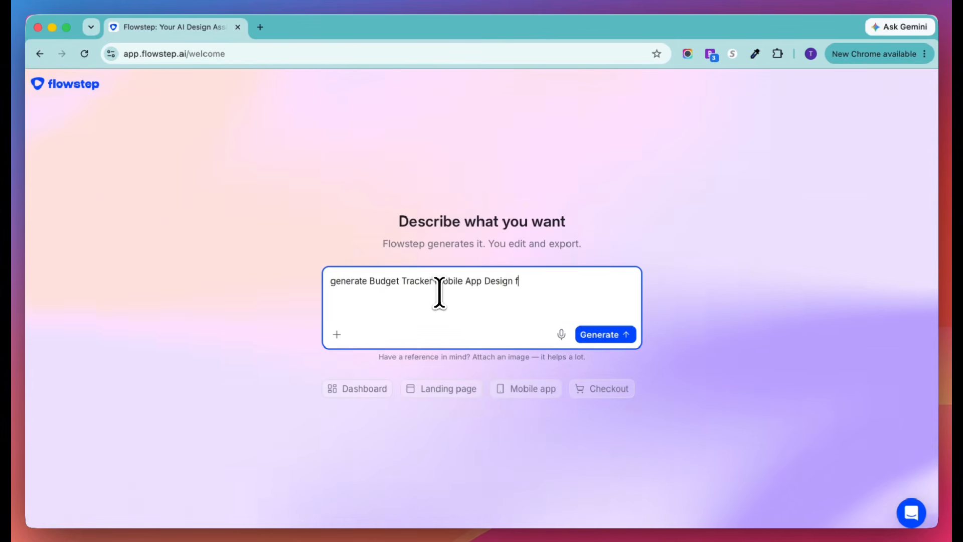
type("for Onboardin")
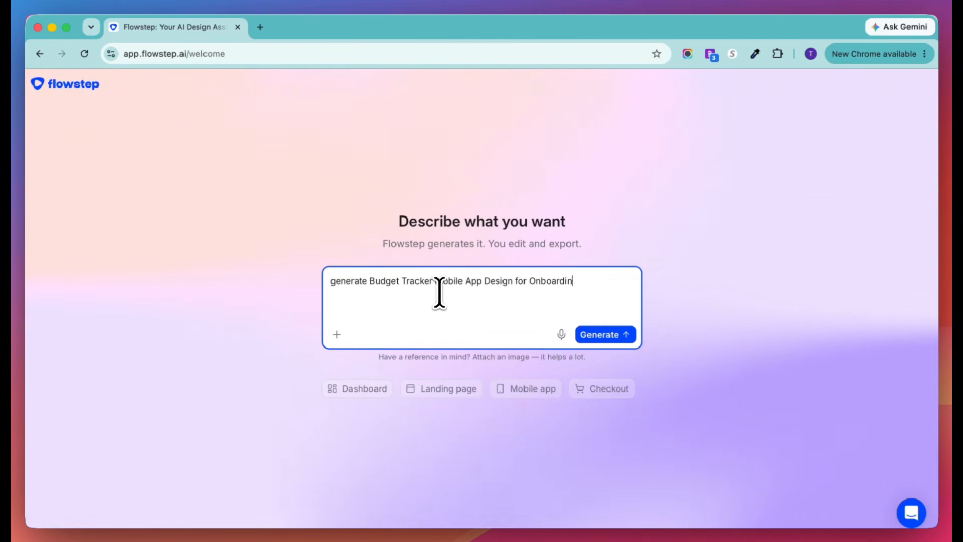
type("g and Home Screen")
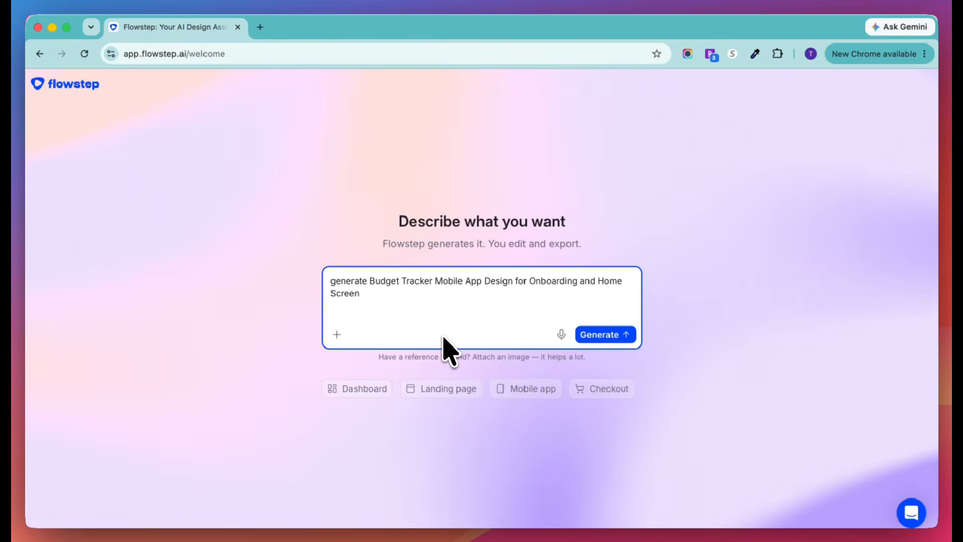
- Generate the design from the prompt "A mobile app for BudgetTracking with onboarding and home screens" and view the screens on the canvas
left_click(606, 335)
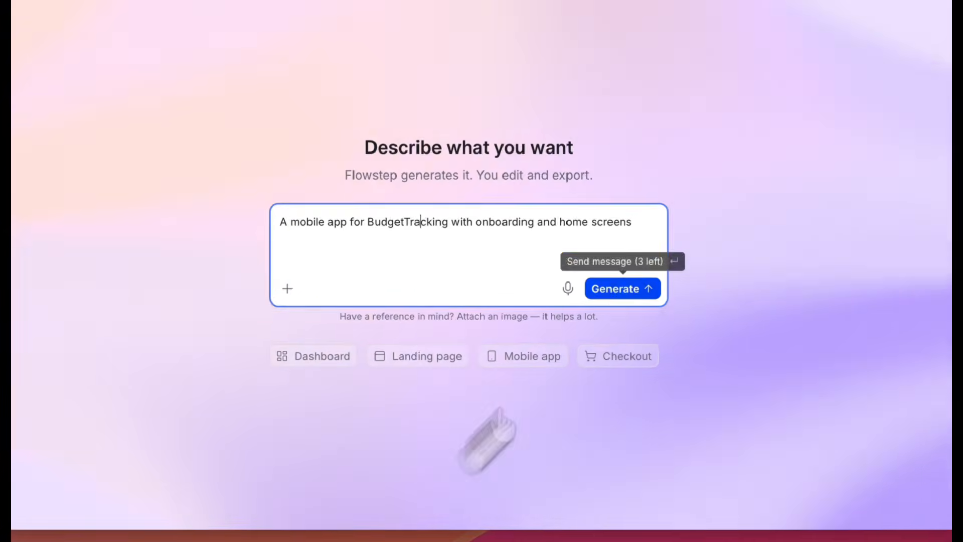
left_click(648, 294)
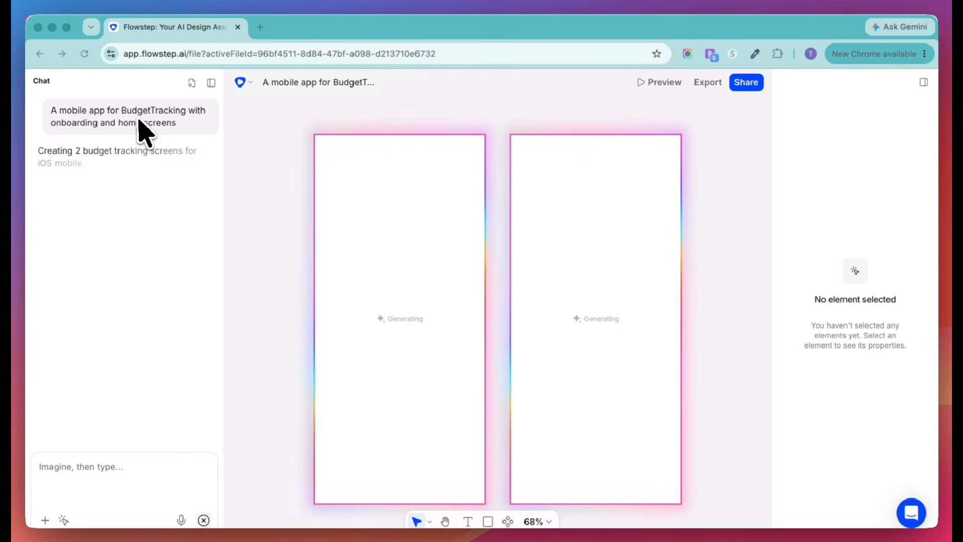
scroll(273, 300, "down", 2)
scroll(275, 299, "right", 2)
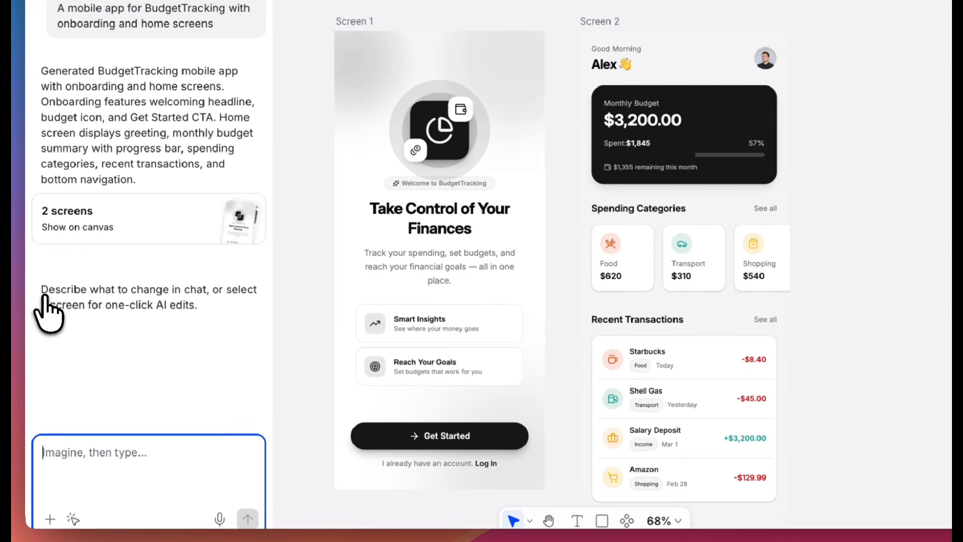
left_click(73, 468)
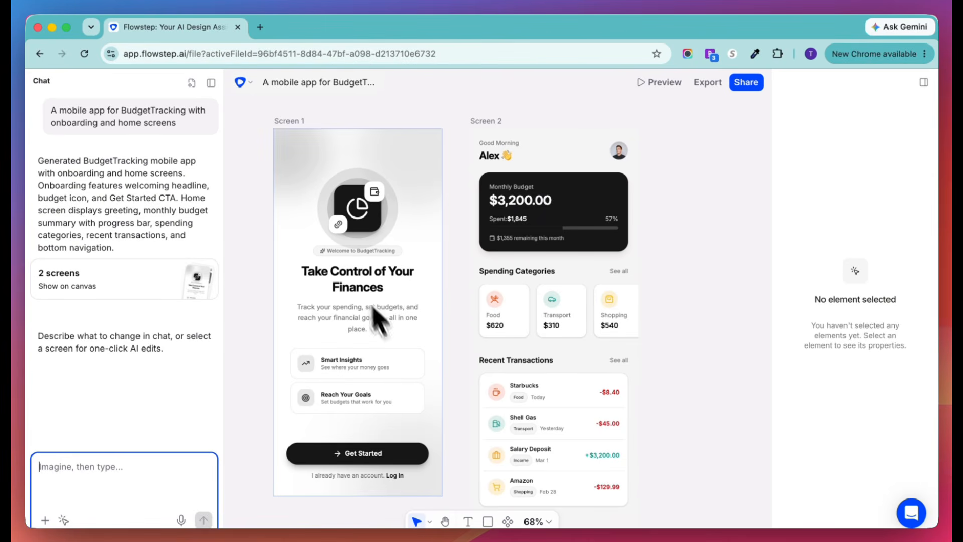
- Select the root div inside Screen 2 and enlarge the view of its code
left_click(488, 213)
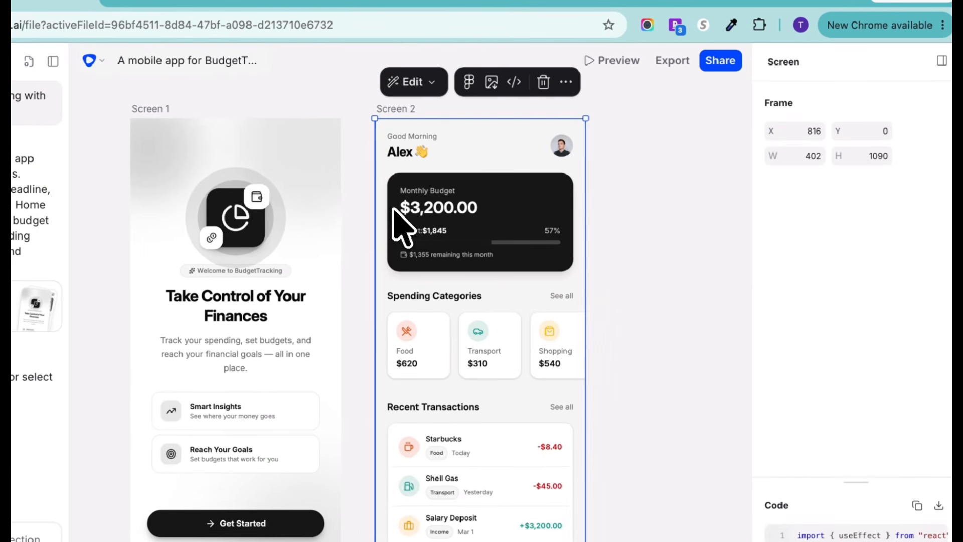
left_click(394, 208)
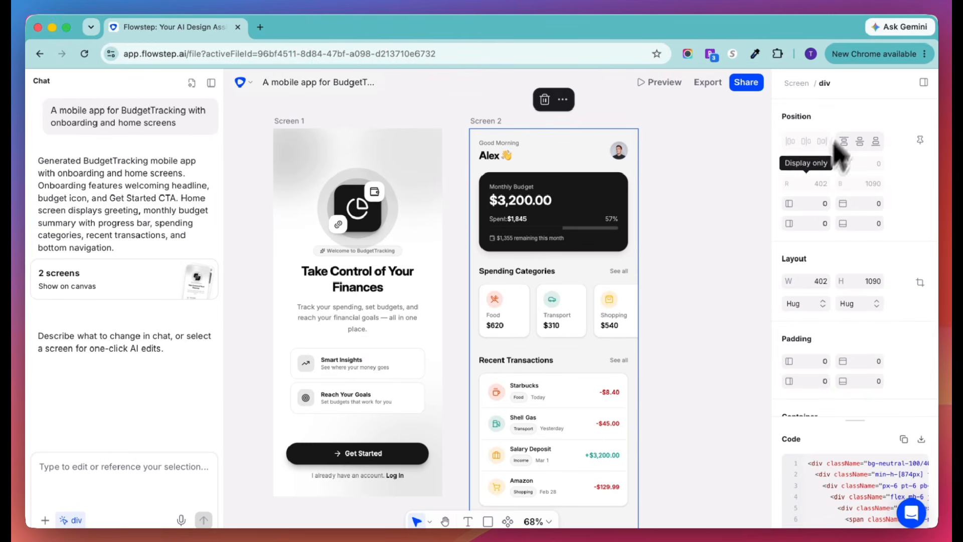
scroll(849, 384, "down", 2)
left_click_drag(849, 420, 820, 114)
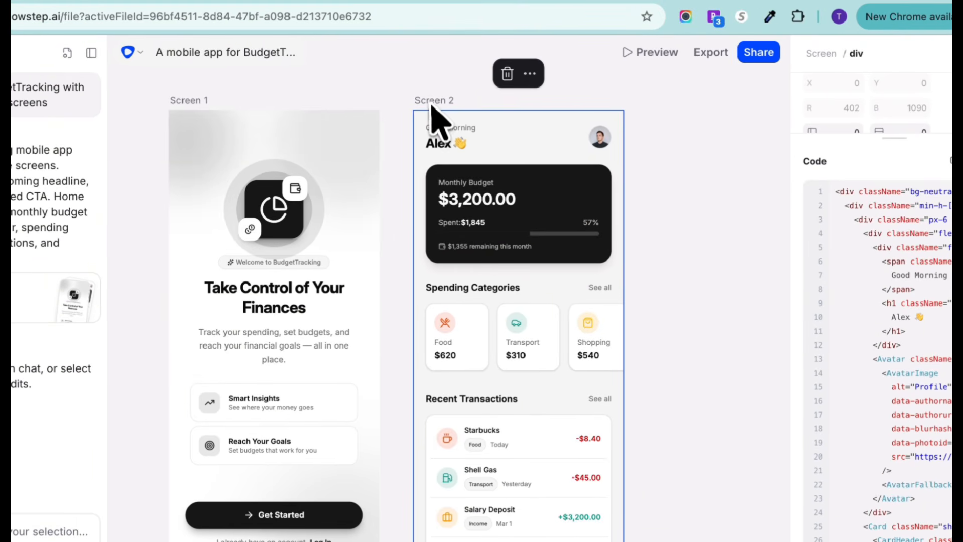
- Select the whole Screen 2 frame, look through its code, and both download and copy that code
left_click(373, 75)
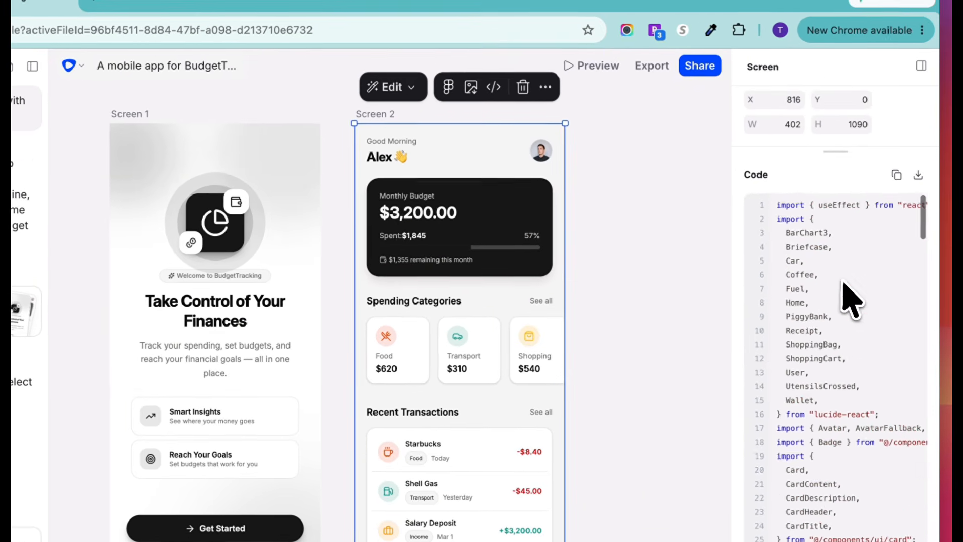
scroll(906, 287, "down", 10)
scroll(843, 298, "down", 10)
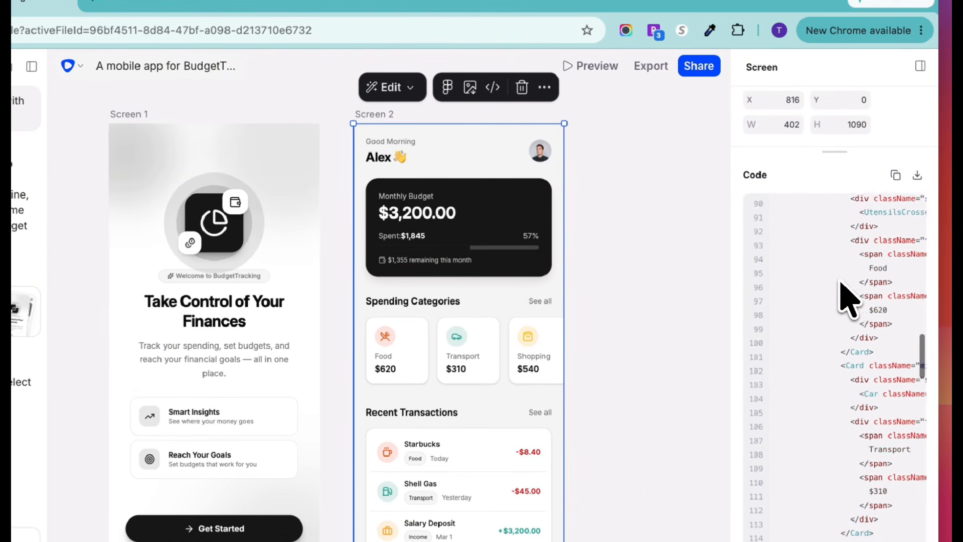
left_click(918, 176)
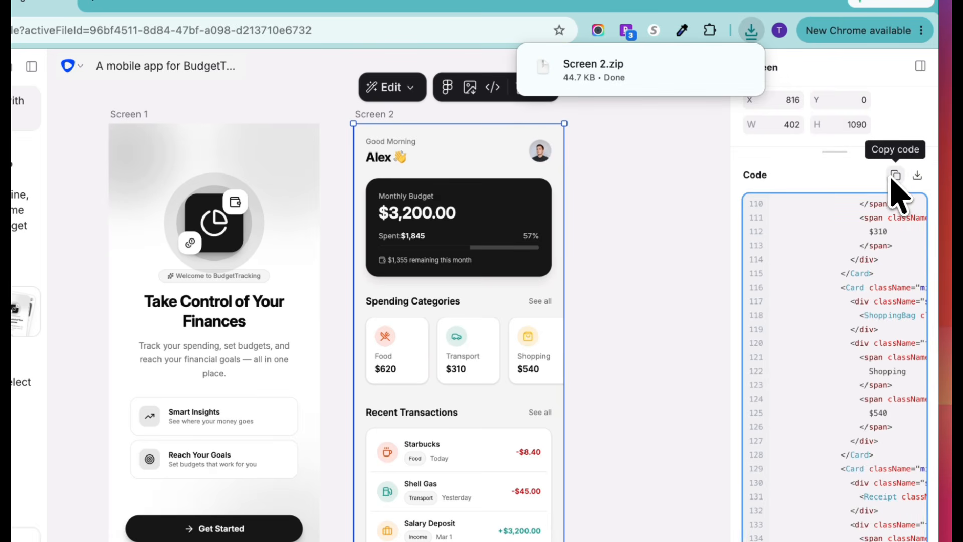
left_click(895, 177)
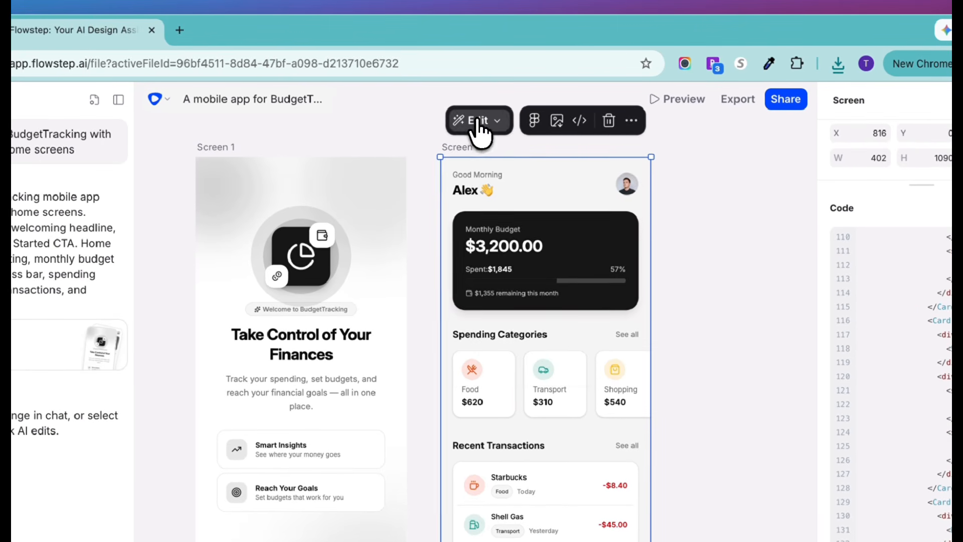
- Review the one-click AI edit options for Screen 2 and export the screen to Figma
left_click(390, 92)
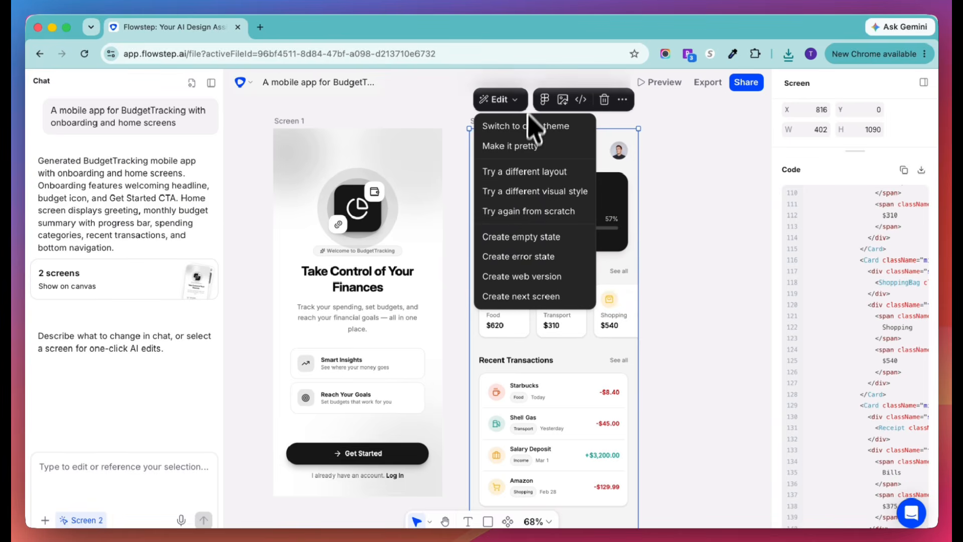
left_click(642, 151)
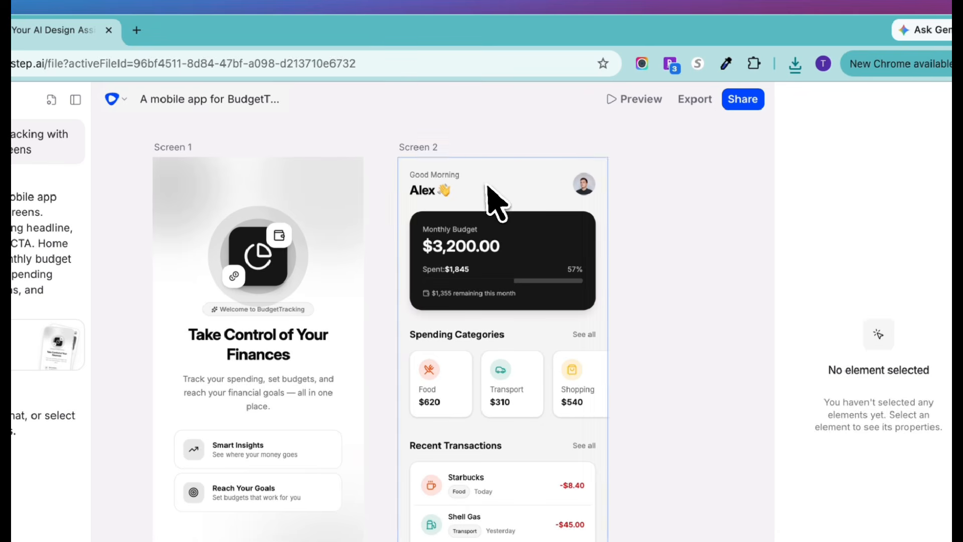
left_click(542, 155)
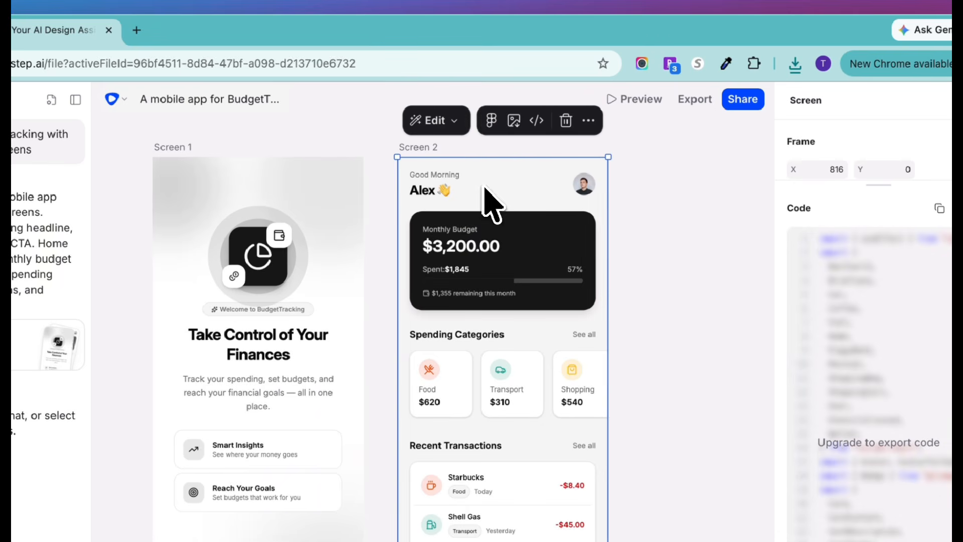
left_click(492, 123)
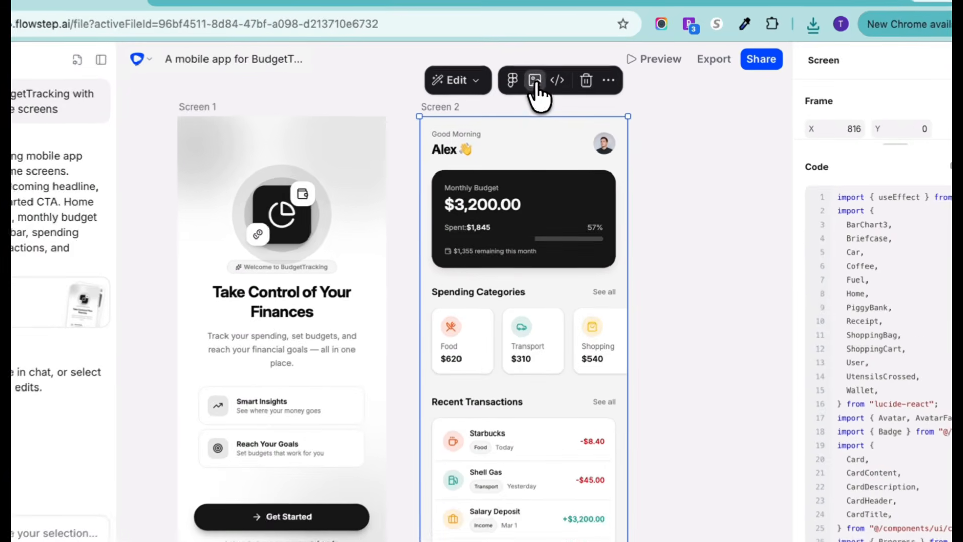
- Download Screen 2 both as a PNG and as code, viewing the downloaded image
left_click(563, 100)
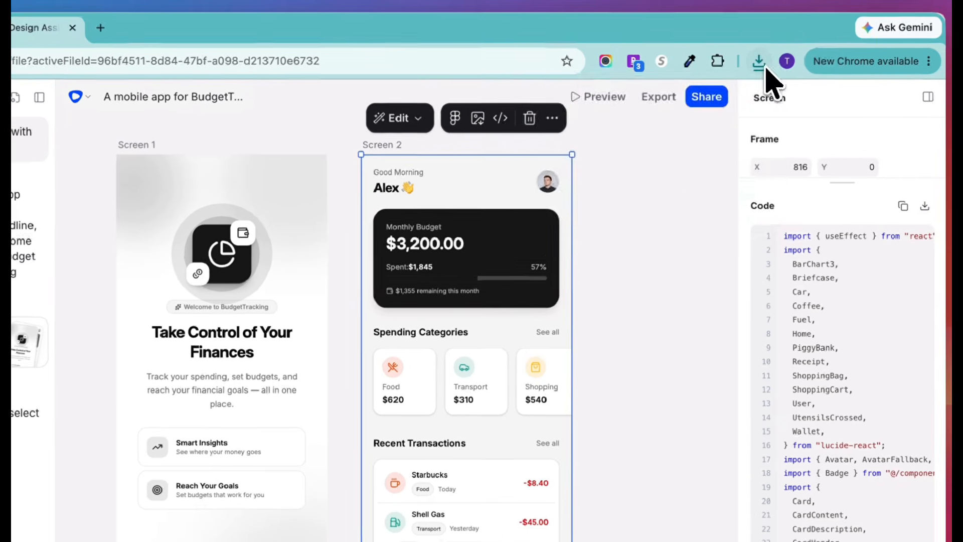
left_click(815, 22)
left_click(703, 108)
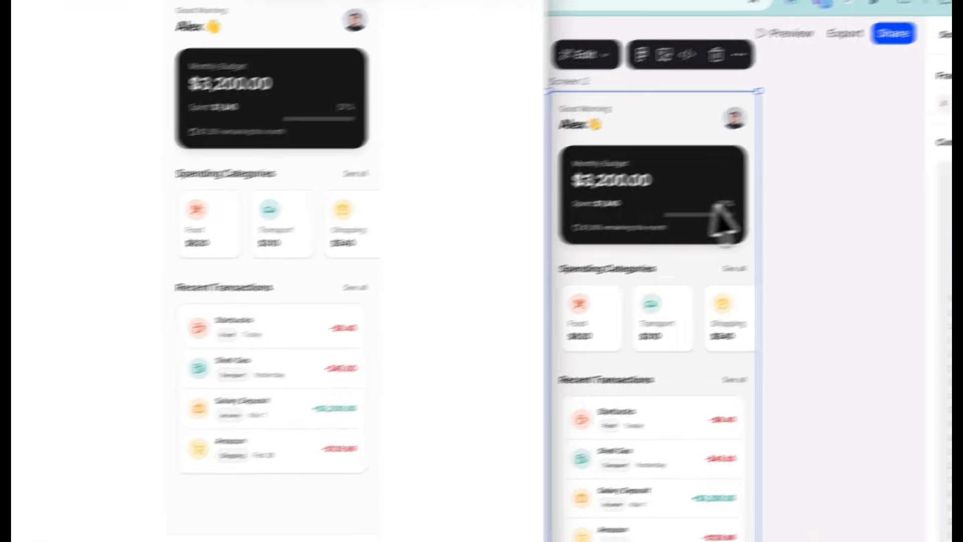
left_click(604, 266)
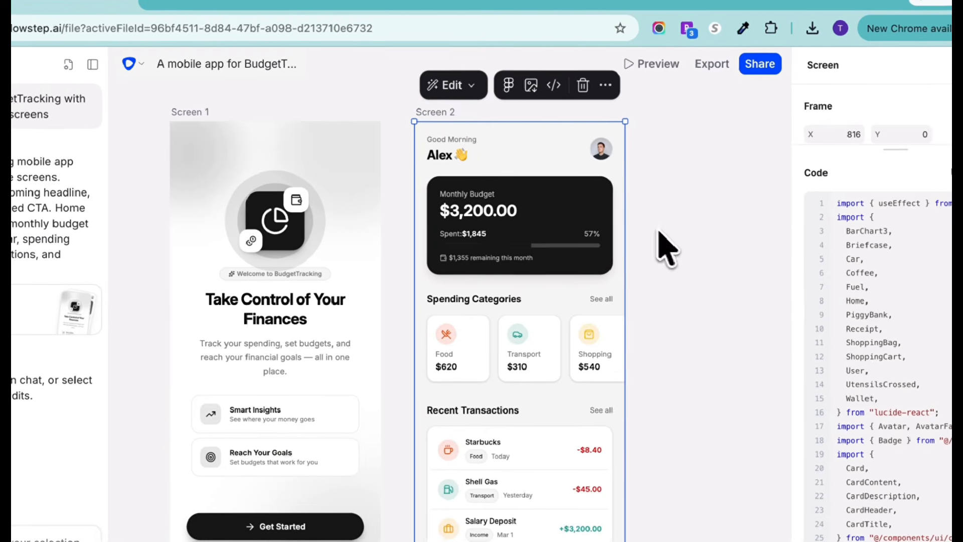
left_click(552, 86)
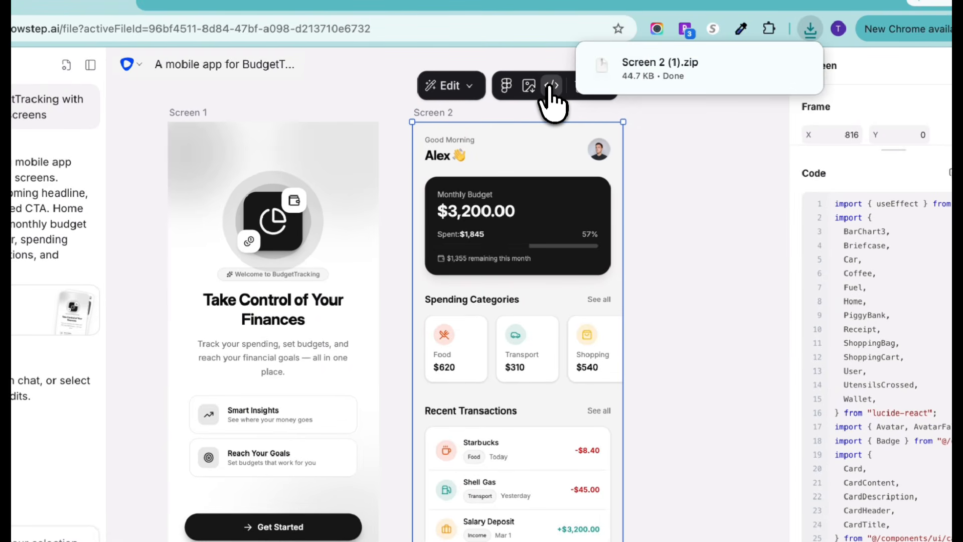
left_click(684, 160)
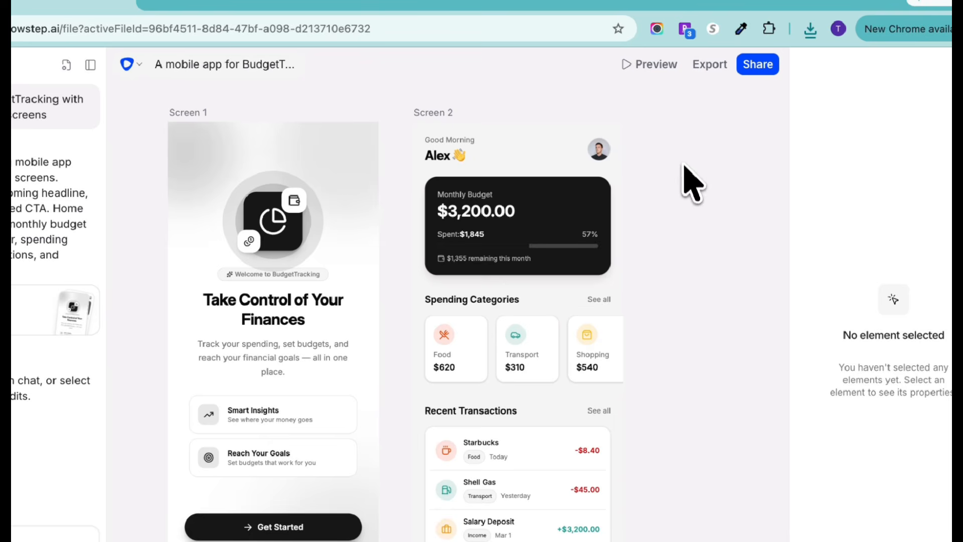
- Turn on direct selection and select the Monthly Budget card on Screen 2 as the reference for a chat edit
left_click(497, 215)
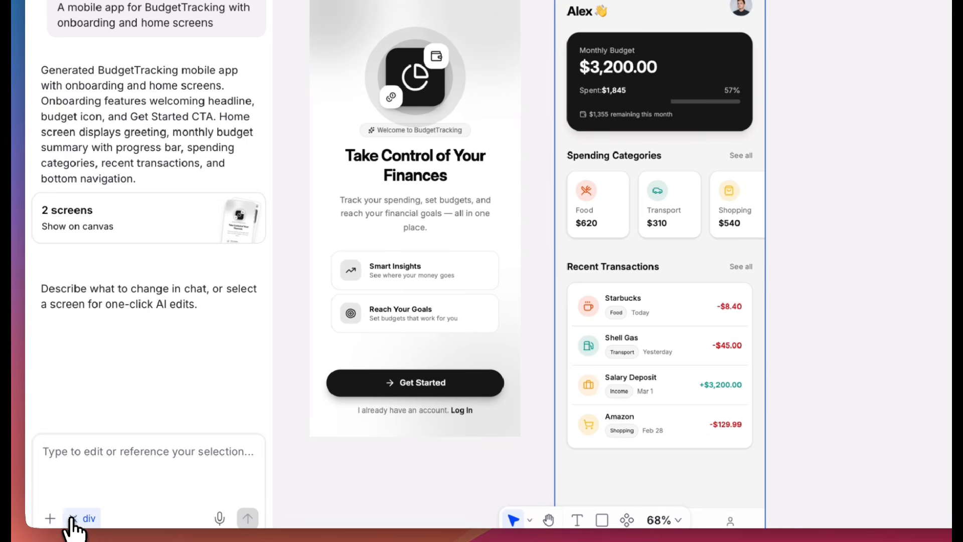
left_click(72, 519)
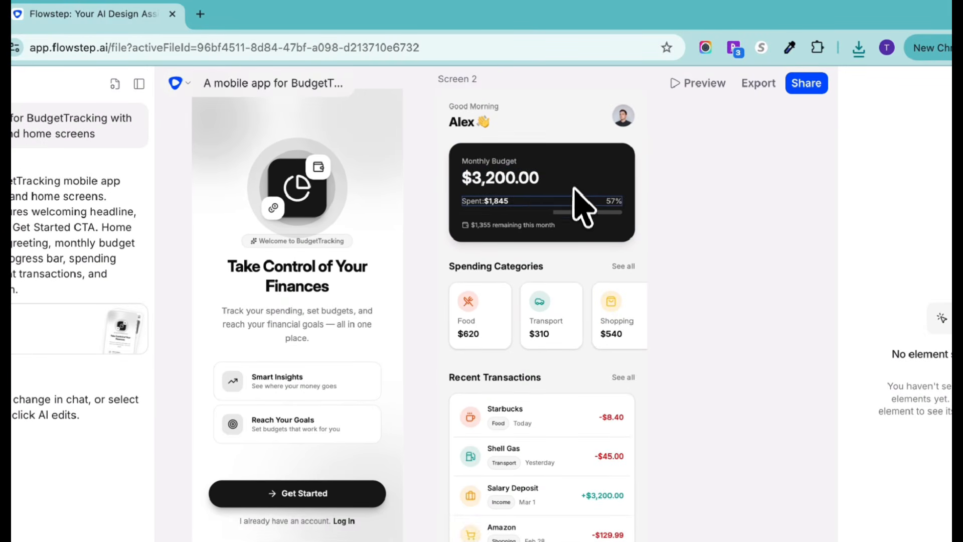
left_click(454, 158)
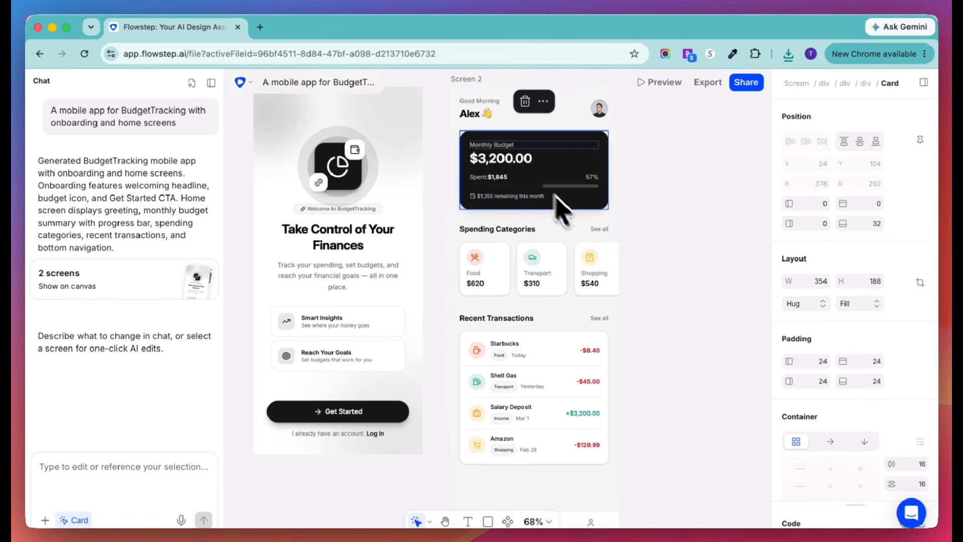
scroll(825, 409, "down", 10)
scroll(828, 411, "up", 10)
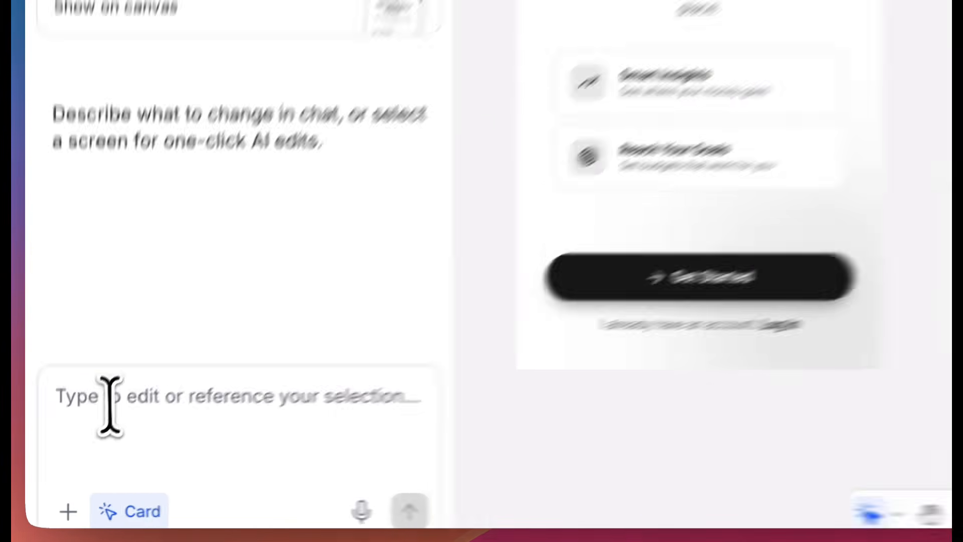
- Submit the prompt "Change this card spend Progress to Donut chart to show catrgories wise expenses" for the selected Monthly Budget card
left_click(47, 468)
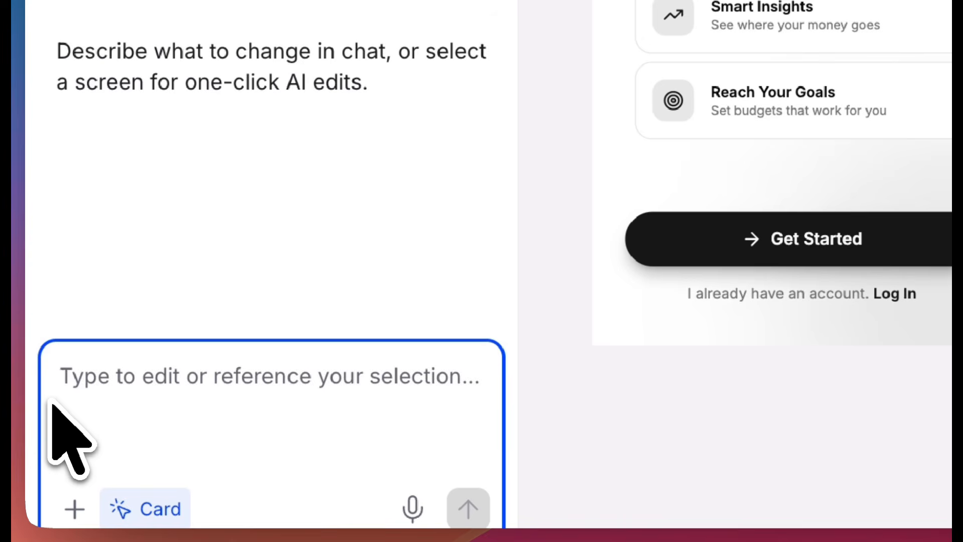
type("Ch")
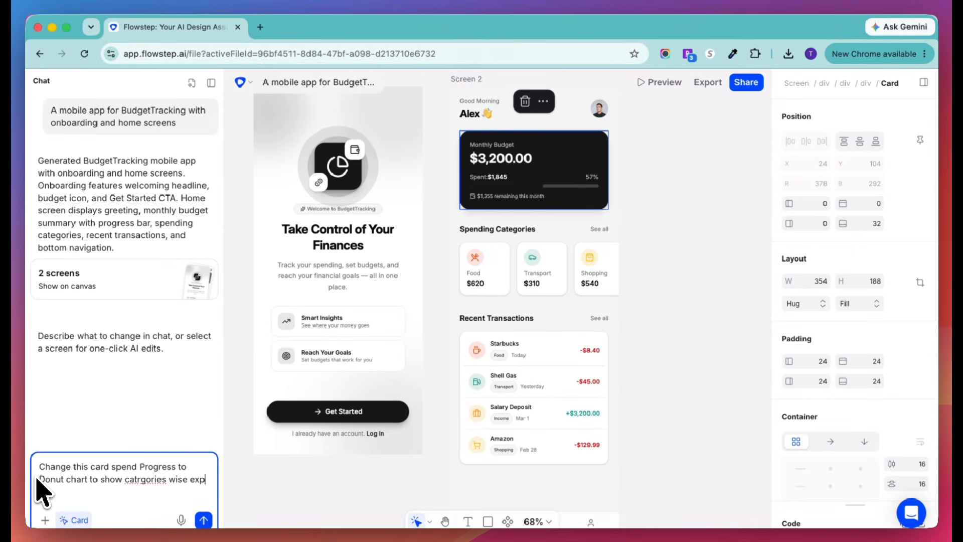
type("enses")
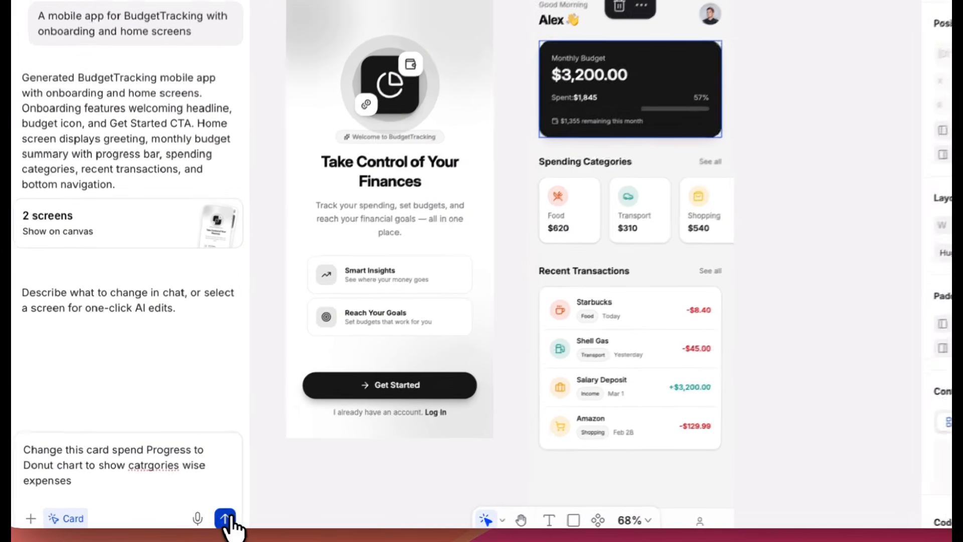
left_click(203, 520)
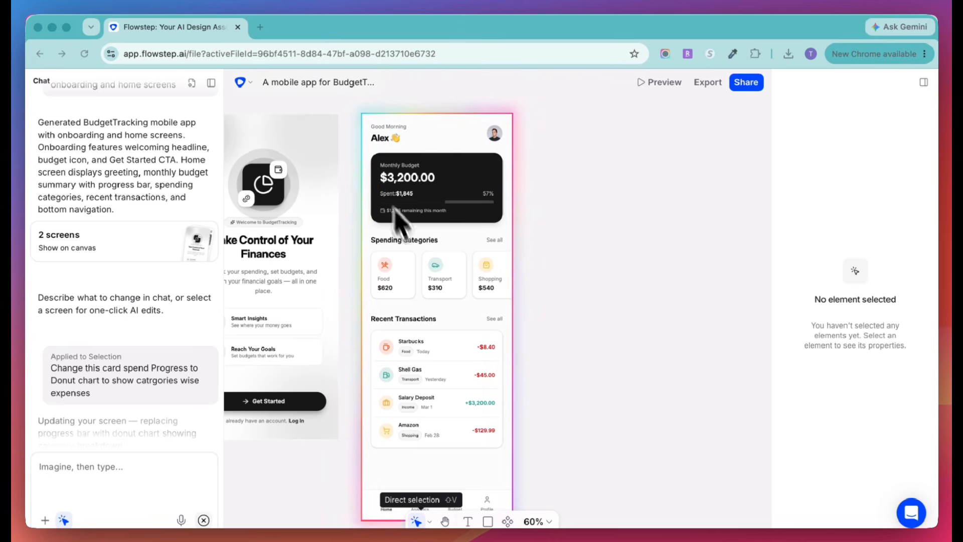
- Examine the edited Monthly Budget card and the navigation bar at the foot of Screen 2
scroll(461, 302, "down", 1)
scroll(461, 303, "up", 2)
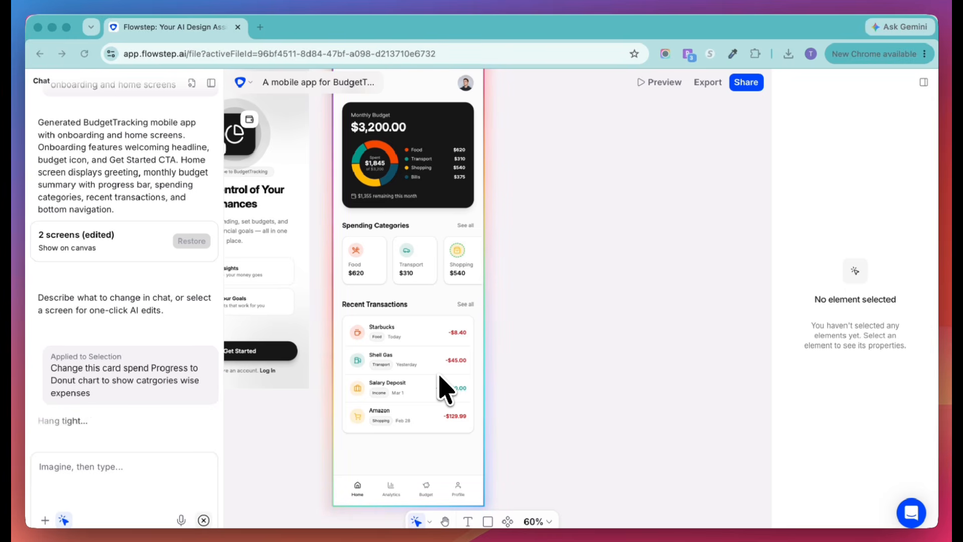
scroll(442, 269, "up", 3)
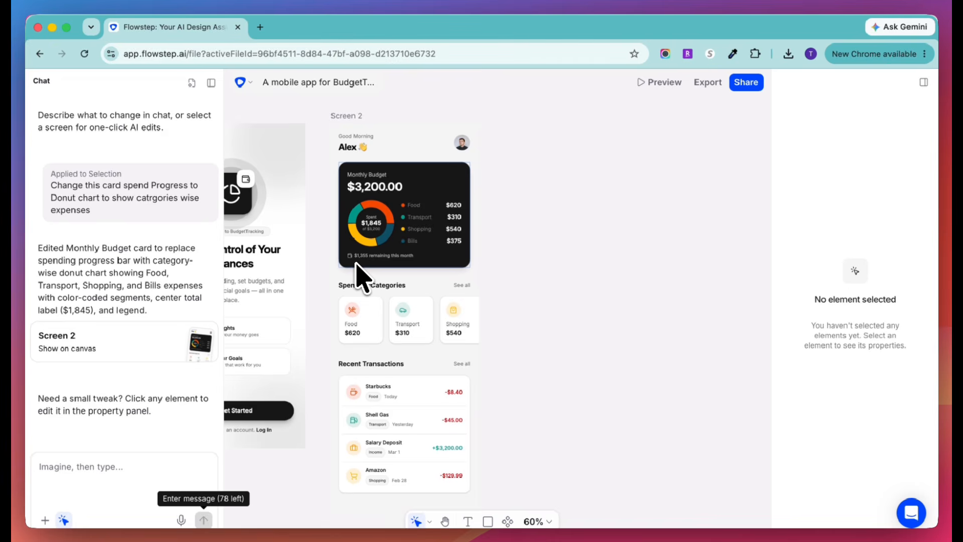
scroll(362, 275, "left", 3)
scroll(361, 275, "down", 5)
scroll(519, 388, "up", 1)
scroll(522, 388, "down", 3)
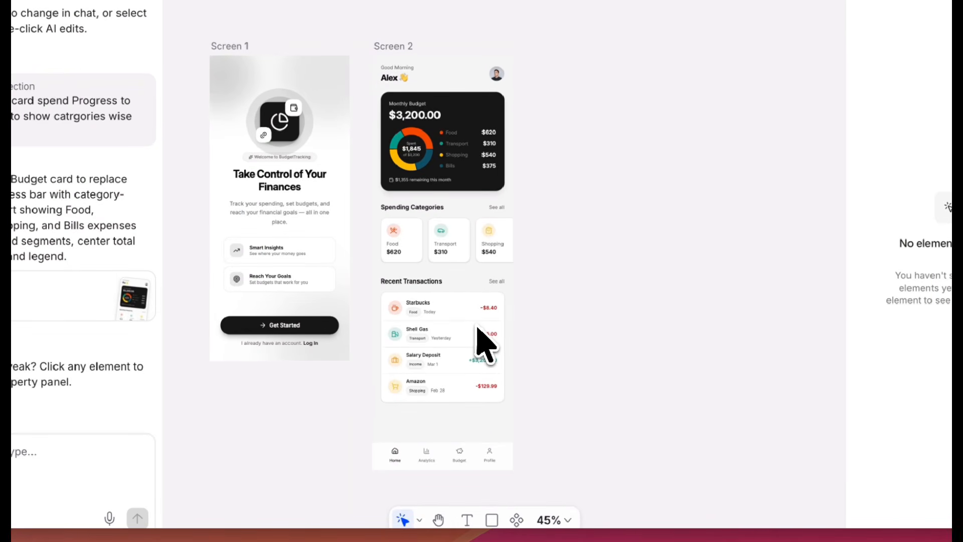
scroll(482, 341, "down", 3)
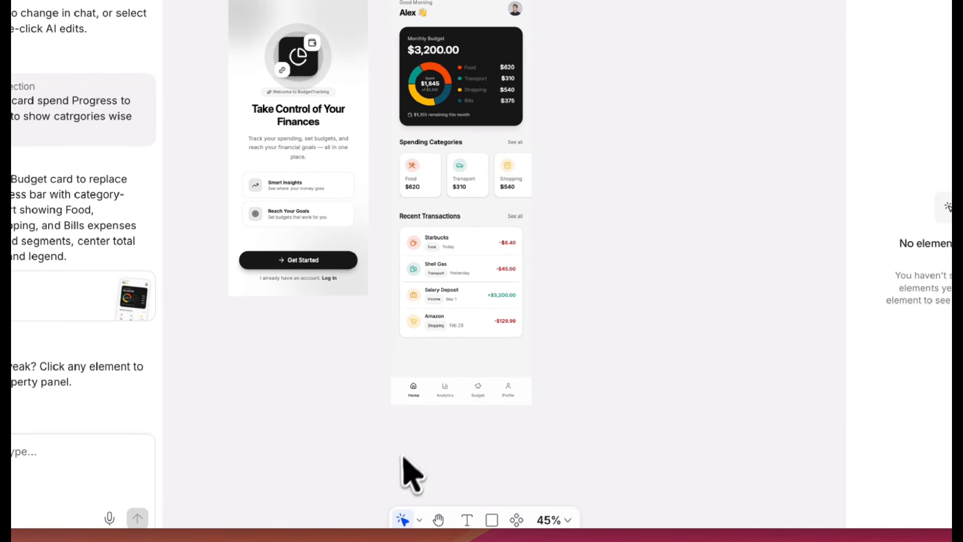
scroll(408, 452, "up", 6)
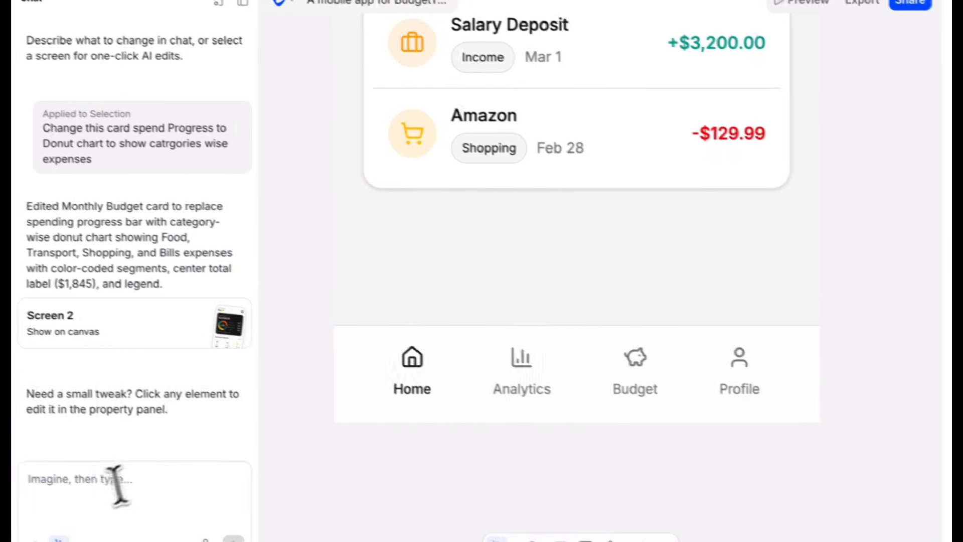
- Submit the prompt "Now lets SCreen 3 more Screen for Analytics, Budget and Profile screen", correcting the misspelled "Analytics"
left_click(2, 463)
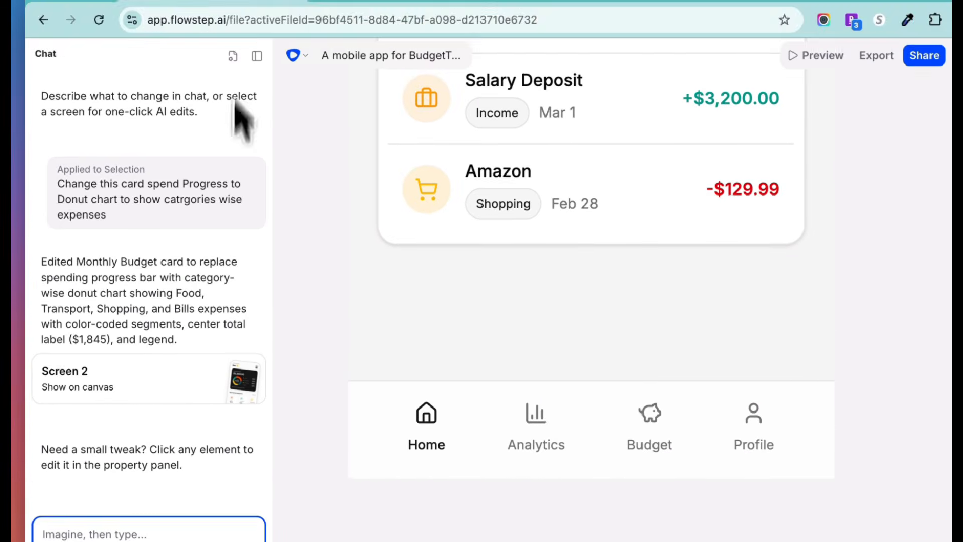
type("Now lets Creen 3 more Screen for")
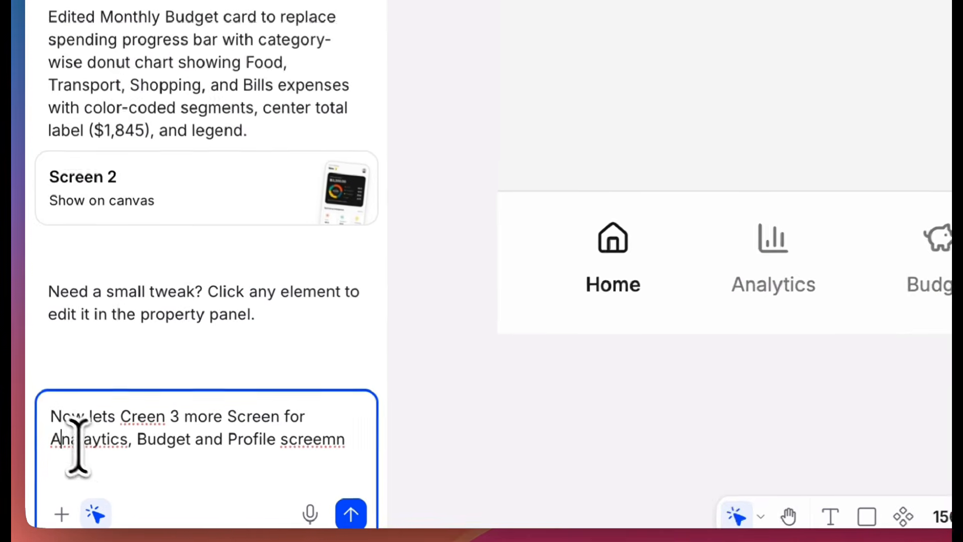
right_click(59, 480)
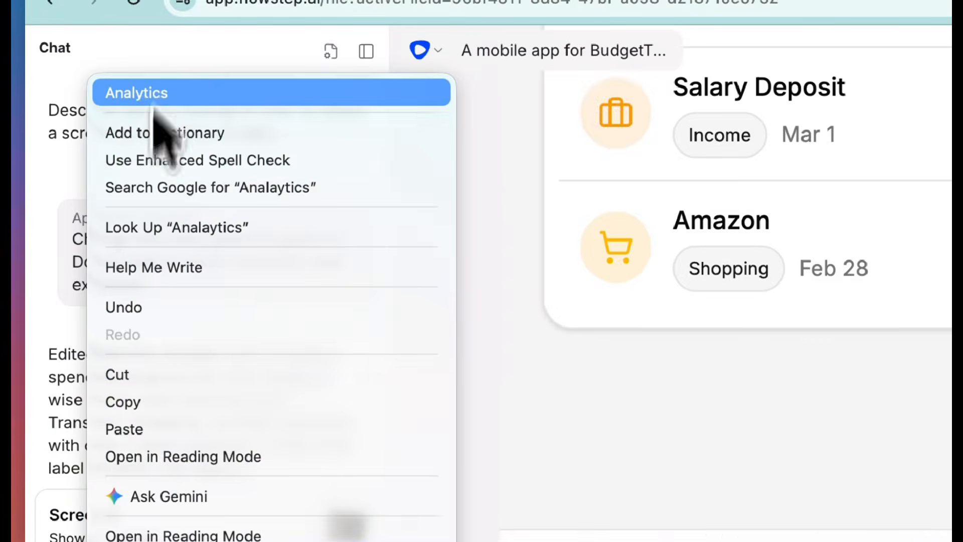
left_click(151, 93)
left_click(124, 424)
type("S")
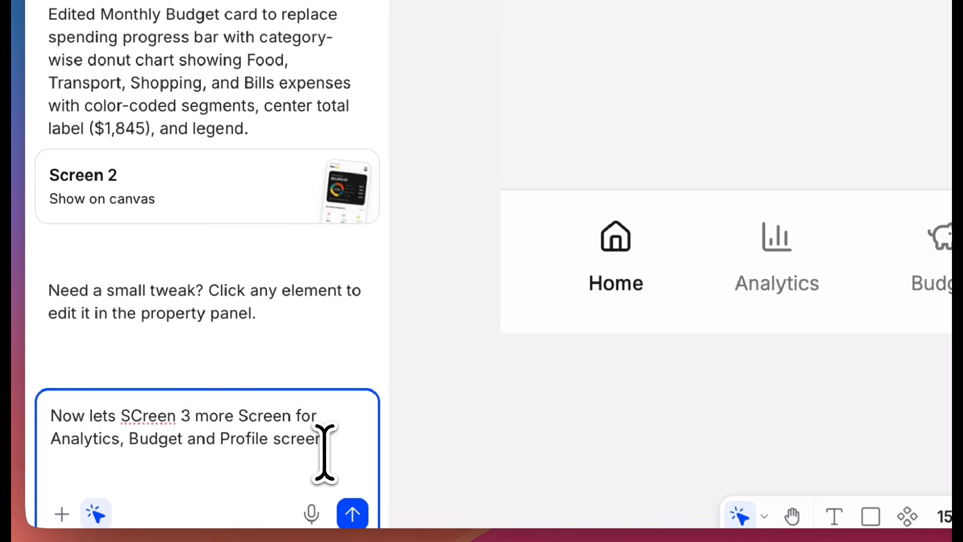
left_click(353, 514)
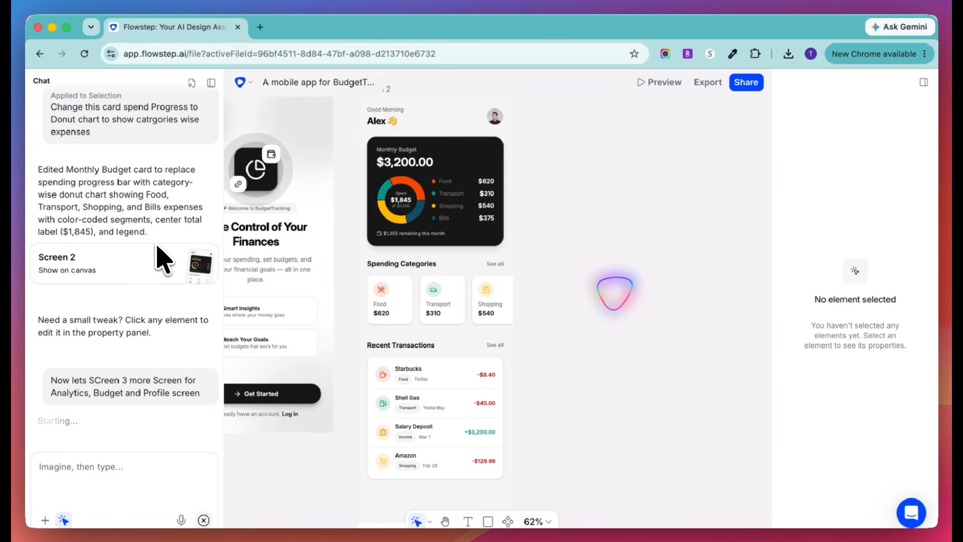
- Examine the Analytics, Budget and Profile screens during generation, comparing them with the Home screen's navigation bar
scroll(347, 249, "left", 2)
scroll(346, 250, "up", 1)
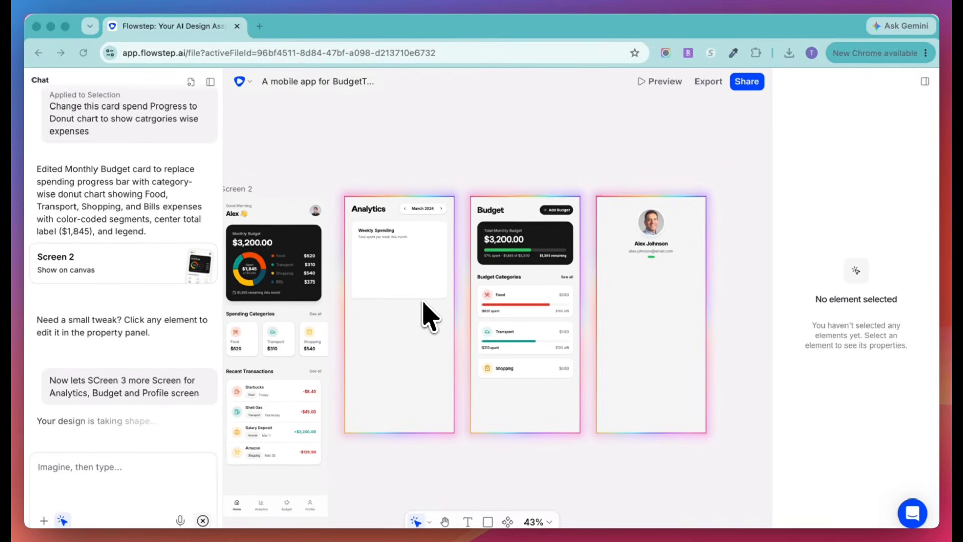
scroll(404, 288, "down", 2)
scroll(404, 289, "left", 4)
scroll(404, 290, "down", 2)
scroll(404, 290, "right", 1)
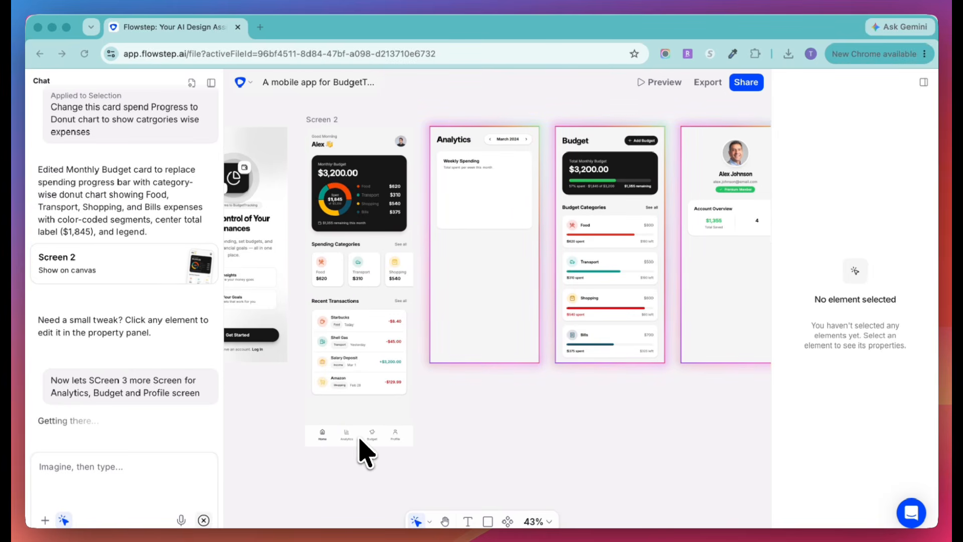
scroll(479, 389, "right", 2)
scroll(479, 388, "up", 1)
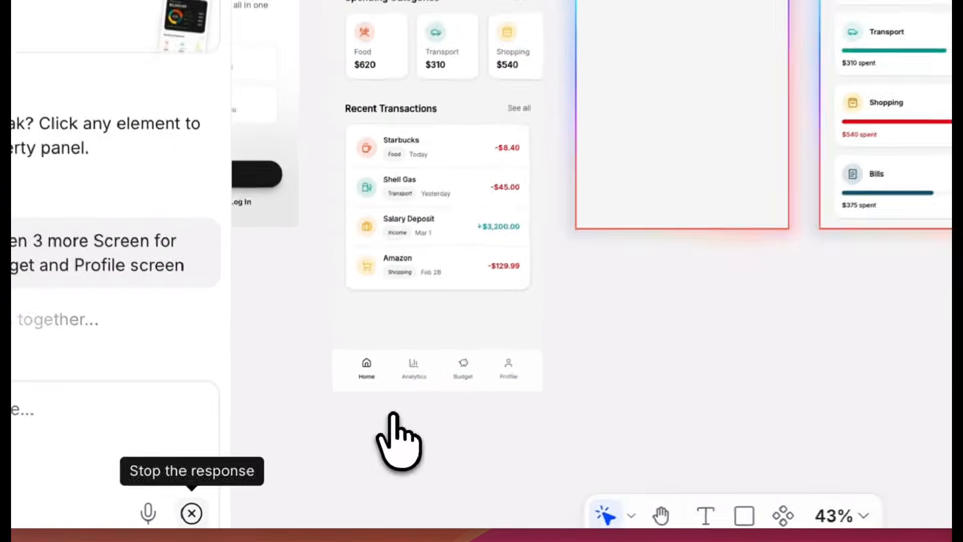
scroll(326, 462, "up", 2)
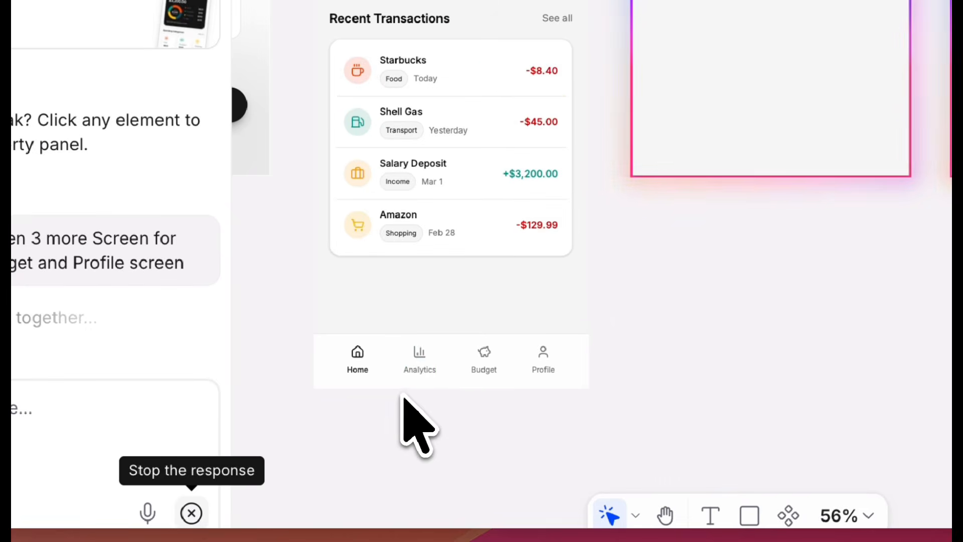
scroll(551, 369, "right", 5)
scroll(551, 369, "up", 2)
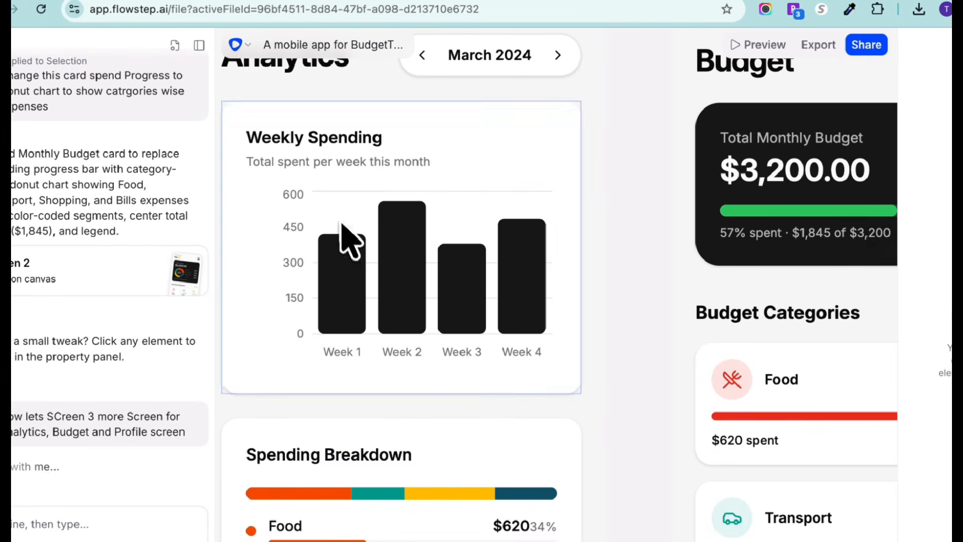
- Examine the Analytics screen's Spending Breakdown and Monthly Summary and the Budget screen's categories while generation runs
scroll(447, 296, "down", 5)
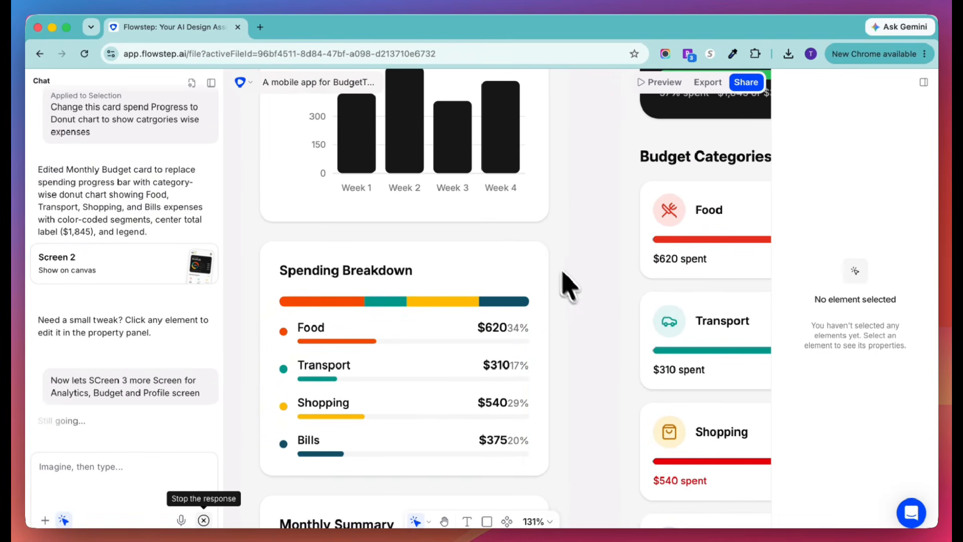
scroll(562, 281, "down", 3)
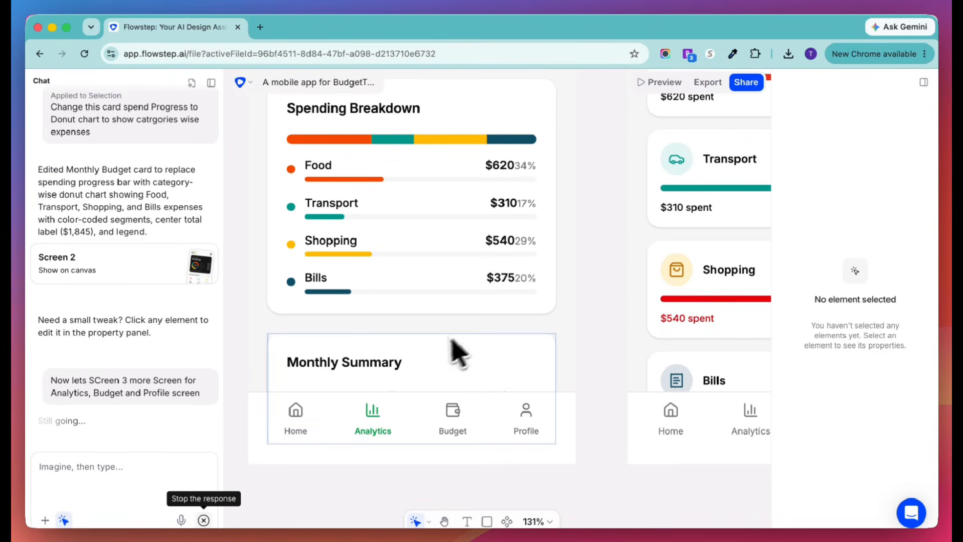
scroll(432, 367, "right", 10)
scroll(423, 376, "up", 4)
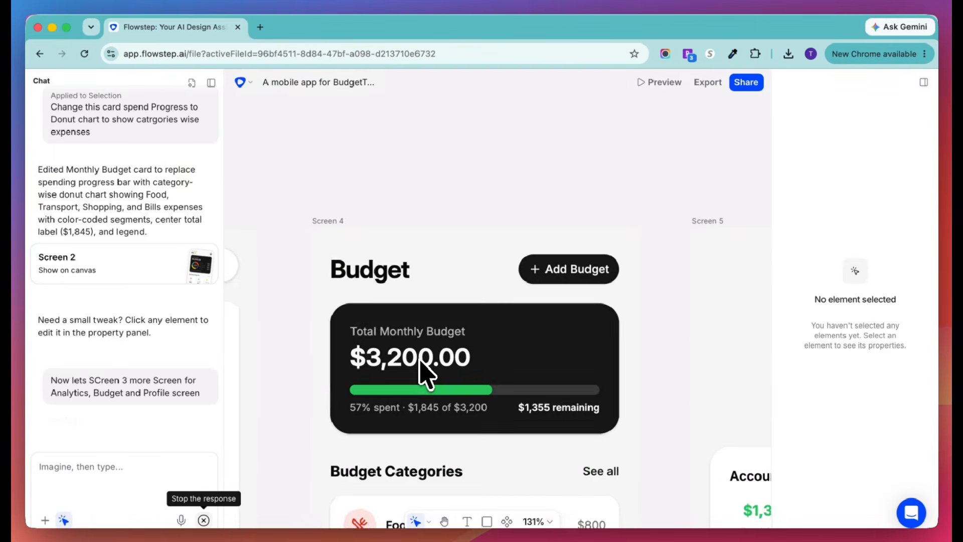
scroll(423, 370, "down", 2)
scroll(424, 370, "down", 5)
scroll(424, 370, "down", 2)
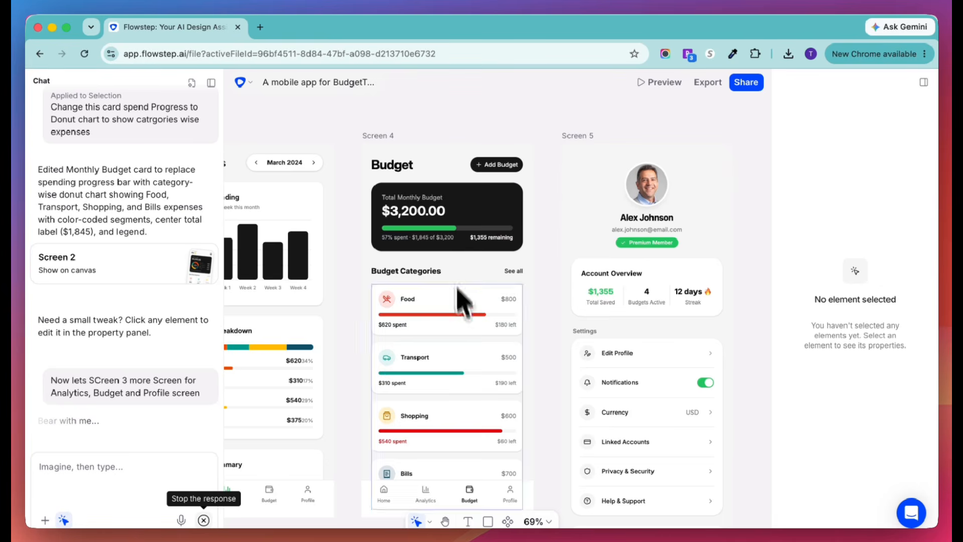
scroll(461, 366, "down", 1)
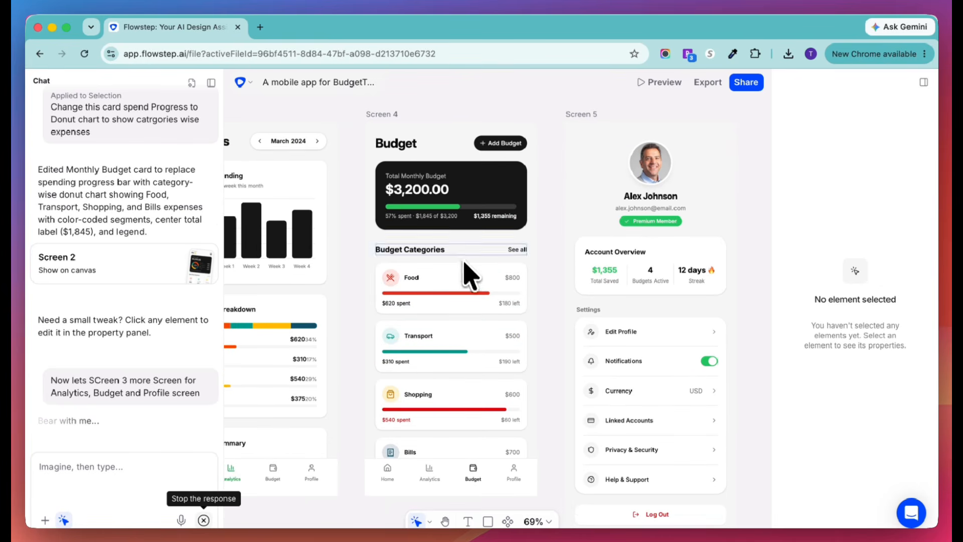
scroll(471, 414, "down", 3)
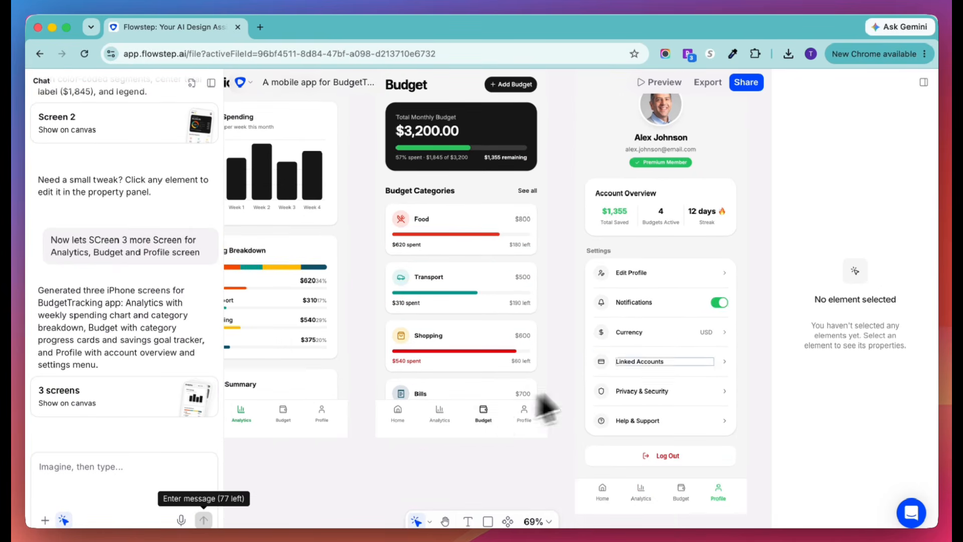
- Examine the Profile screen from the account overview to its navigation bar, and compare it with the other generated screens
scroll(577, 397, "up", 4)
scroll(578, 396, "right", 5)
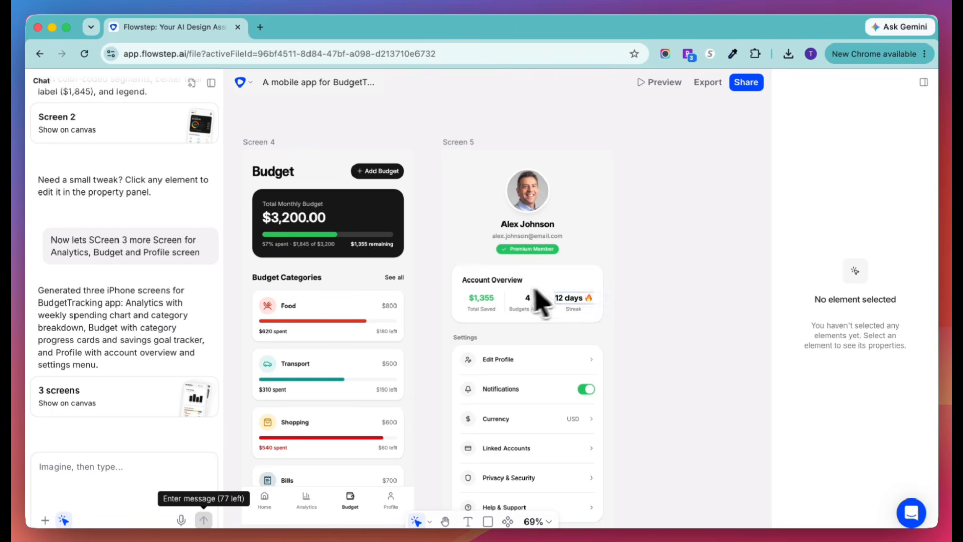
scroll(572, 352, "down", 5)
scroll(567, 346, "down", 3)
scroll(567, 346, "up", 3)
scroll(567, 347, "left", 1)
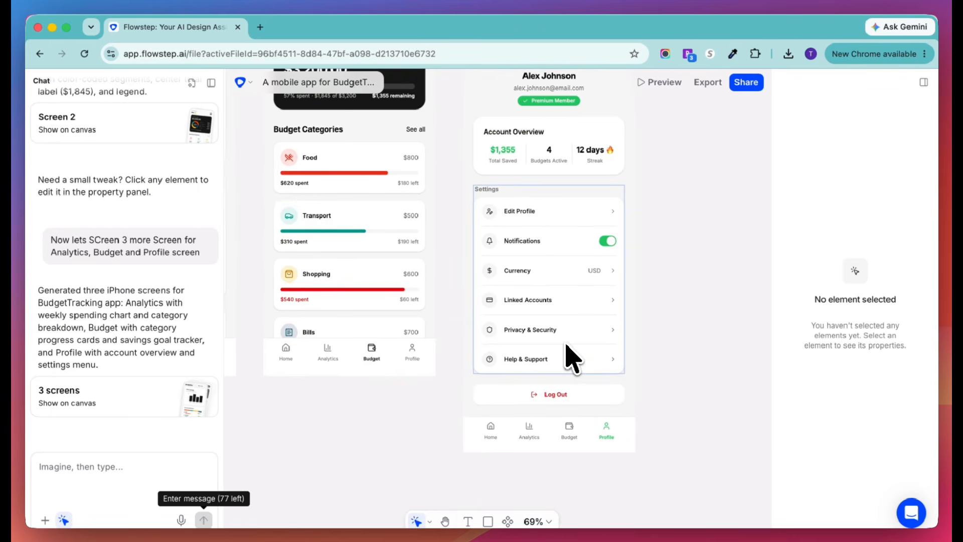
scroll(572, 358, "up", 1)
scroll(573, 358, "left", 2)
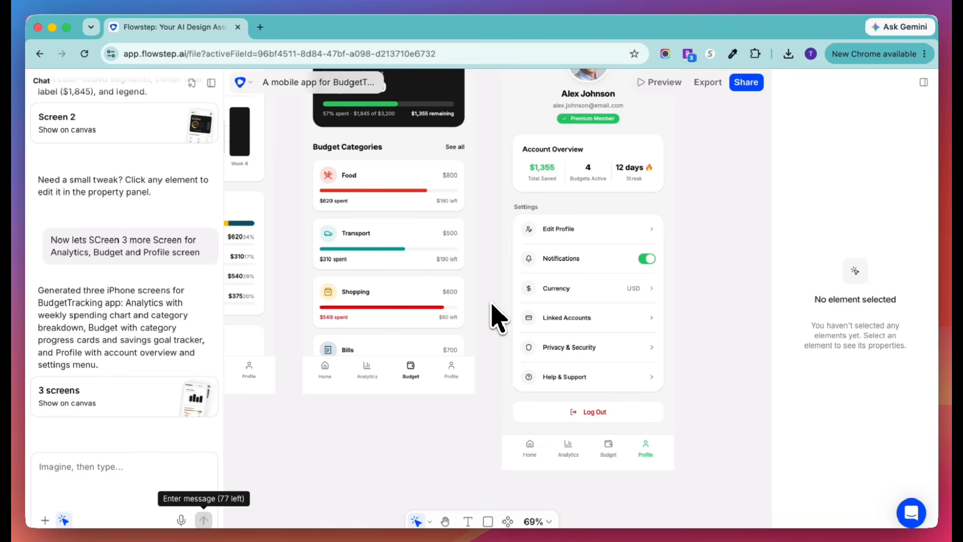
scroll(498, 317, "down", 5)
scroll(498, 317, "up", 2)
scroll(498, 317, "left", 2)
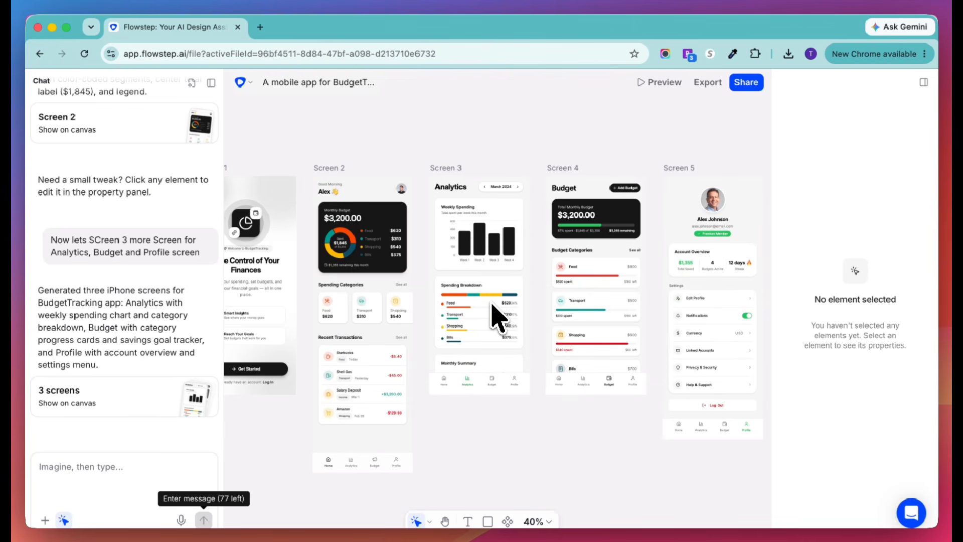
scroll(577, 247, "right", 4)
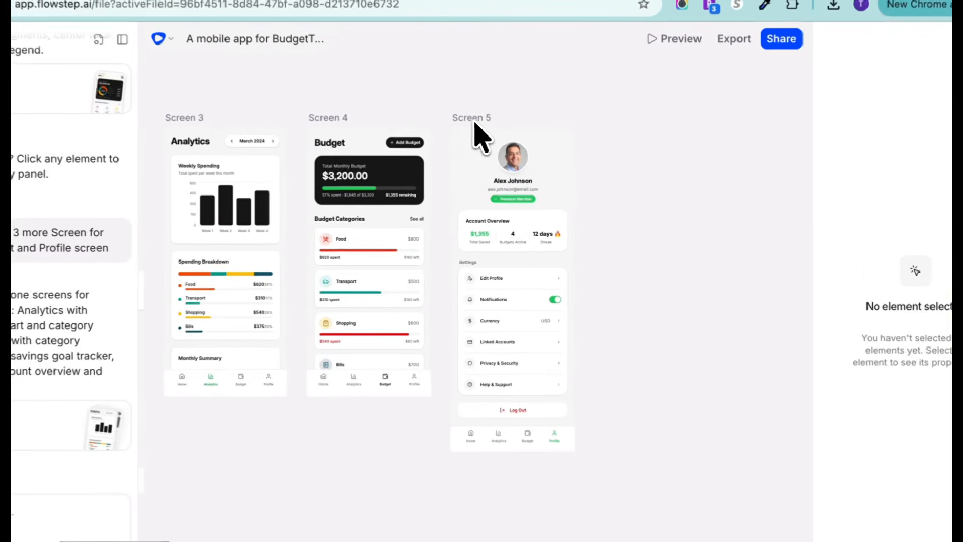
- Select the Screen 5 frame and resize it to a width of 458, reducing its height
left_click(504, 163)
left_click(487, 153)
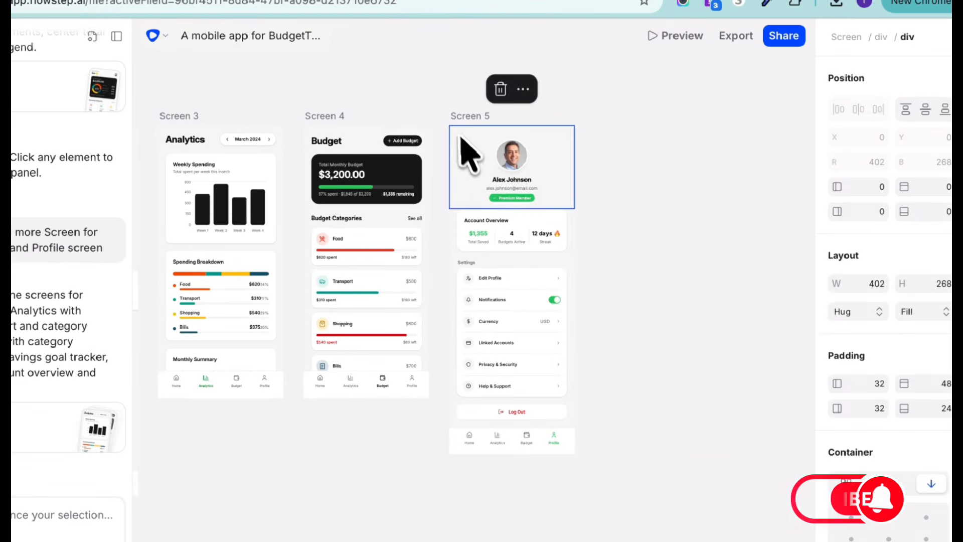
left_click(458, 119)
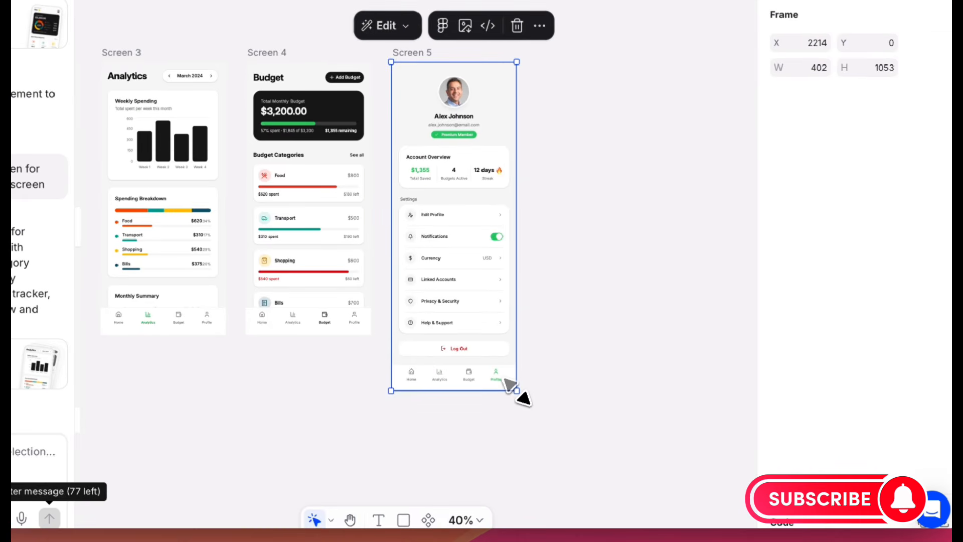
left_click_drag(575, 454, 615, 459)
left_click_drag(557, 393, 518, 413)
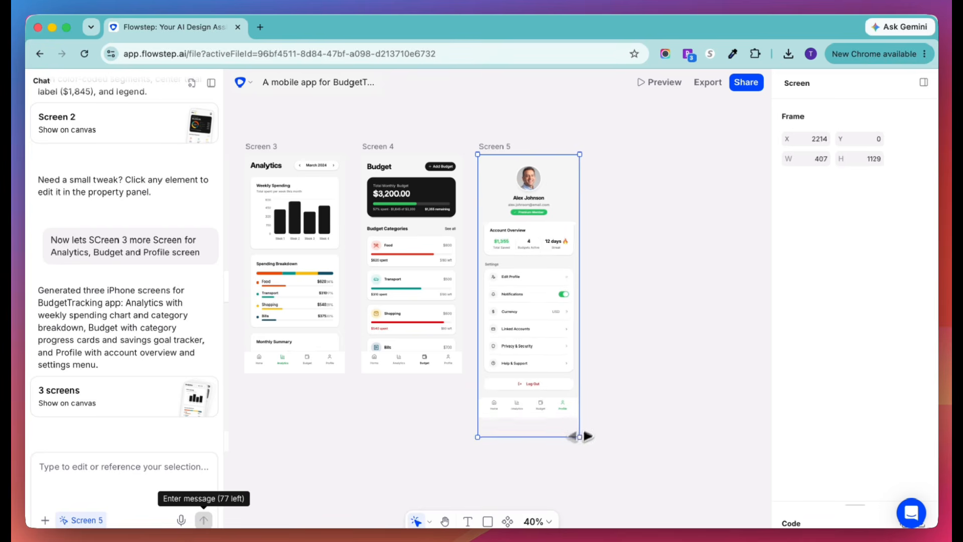
left_click_drag(587, 436, 592, 394)
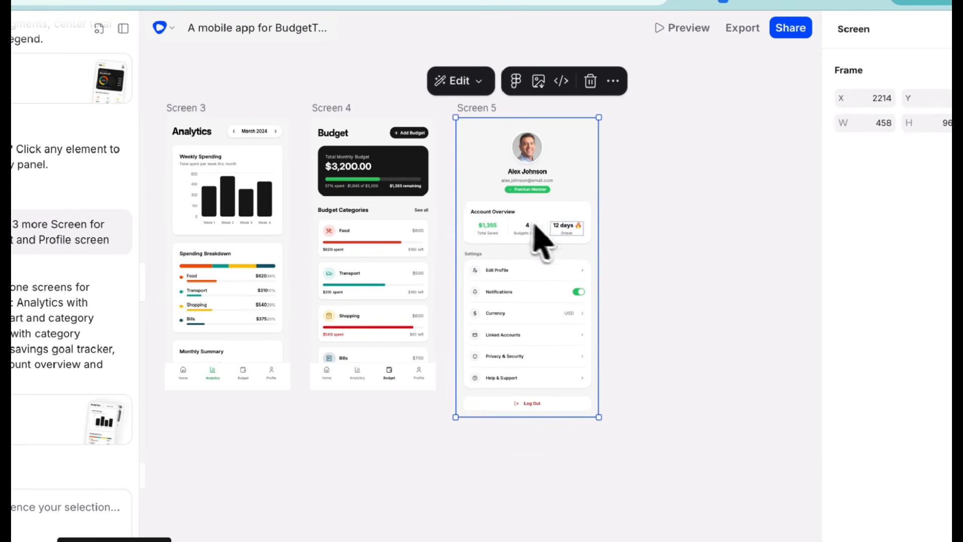
- Change the "Account Overview" card title on Screen 5 to "Profile Overview"
scroll(540, 241, "up", 5)
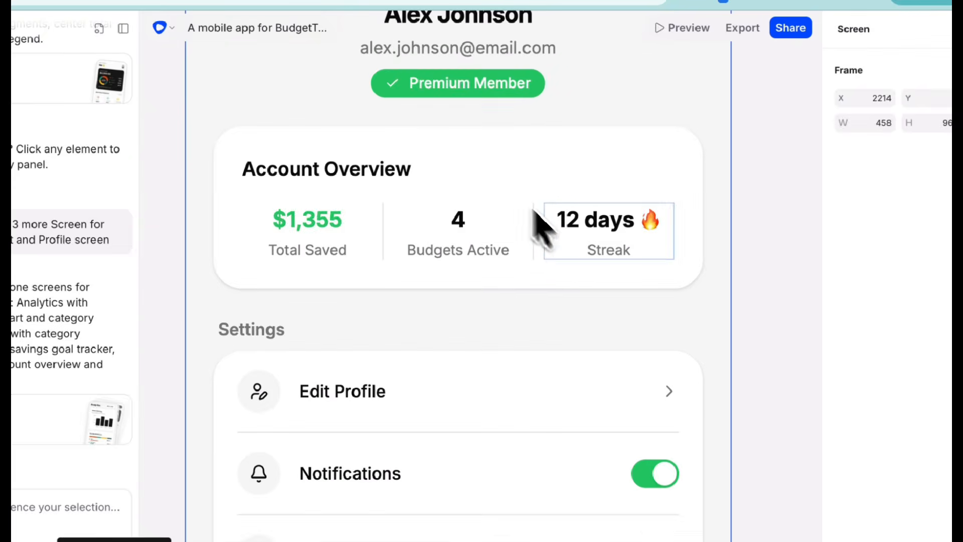
left_click(369, 171)
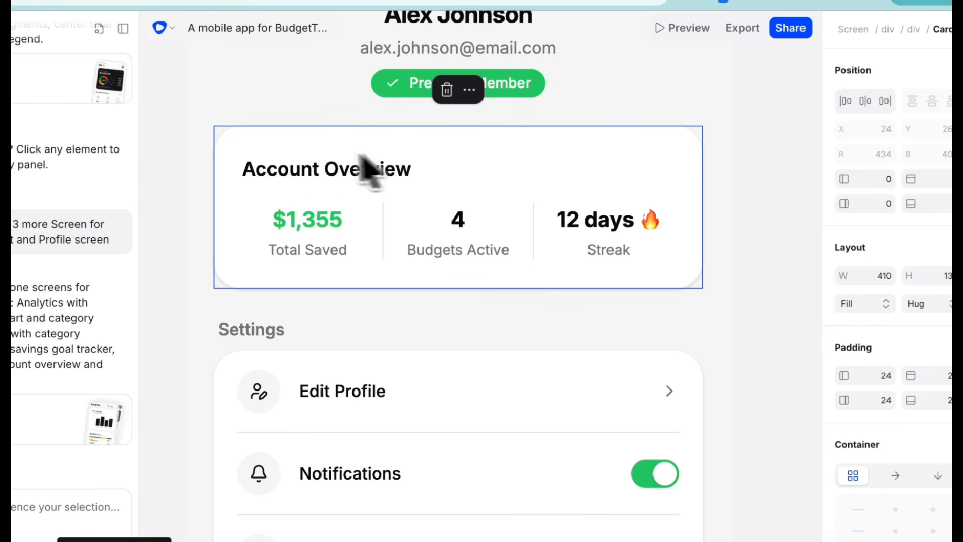
left_click(328, 173)
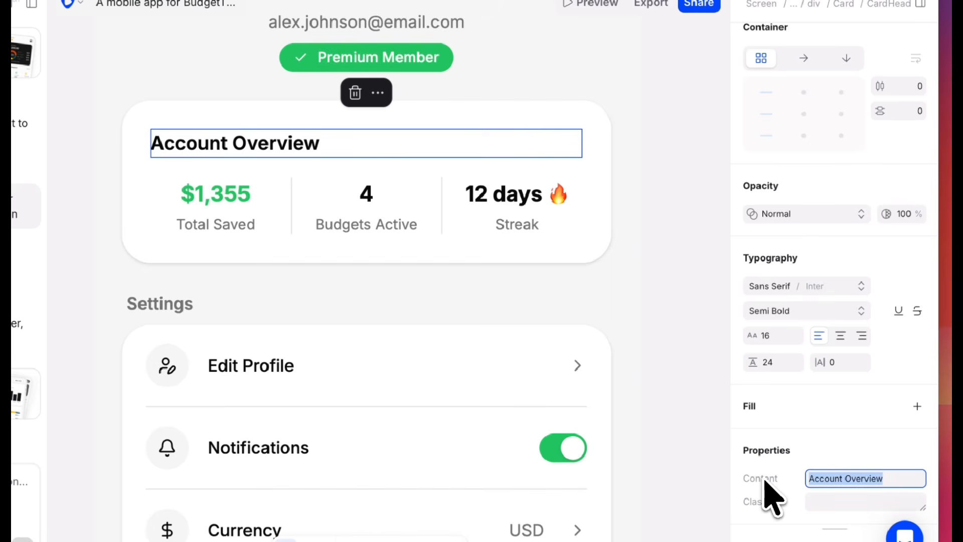
type("Profile")
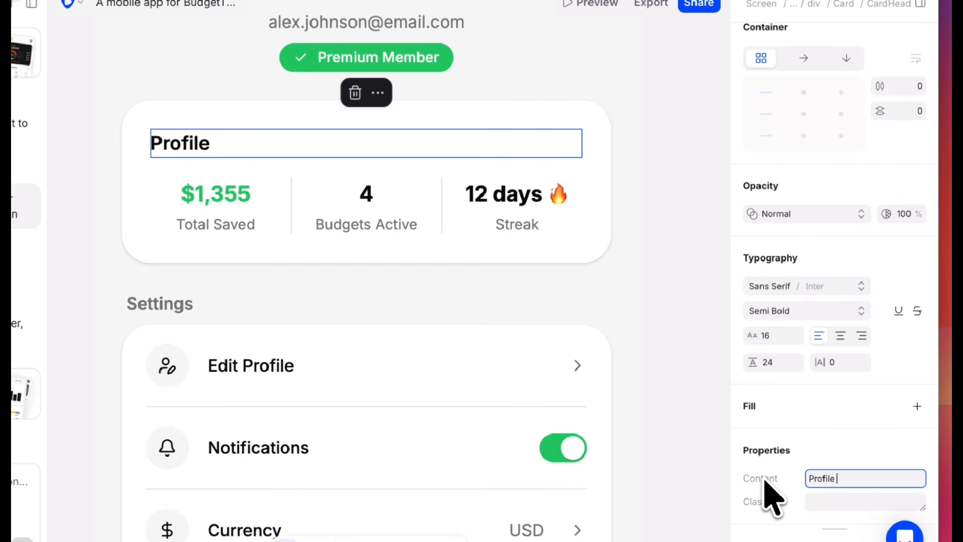
type(" Over vi")
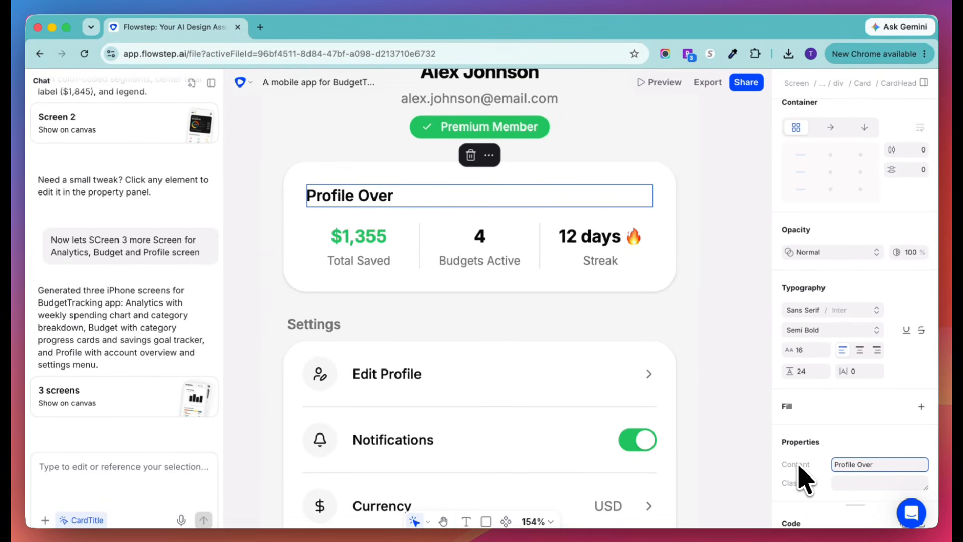
type("view")
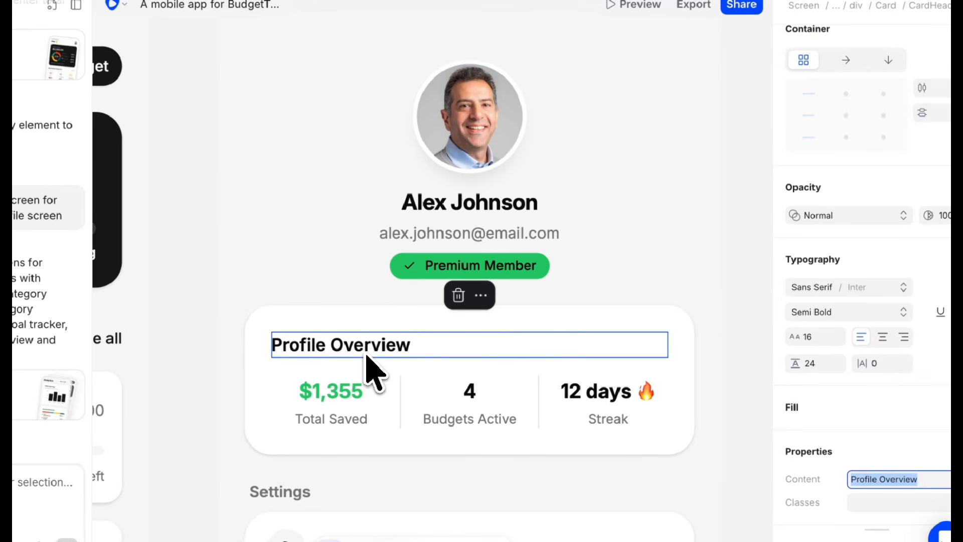
- Set the Premium Member badge's text fill to white (FFFFFF)
left_click(536, 268)
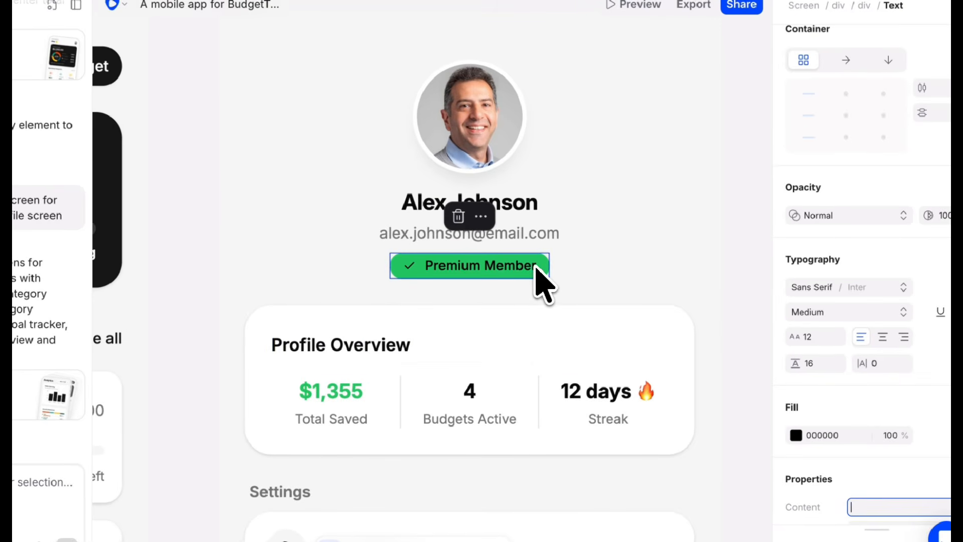
left_click(773, 427)
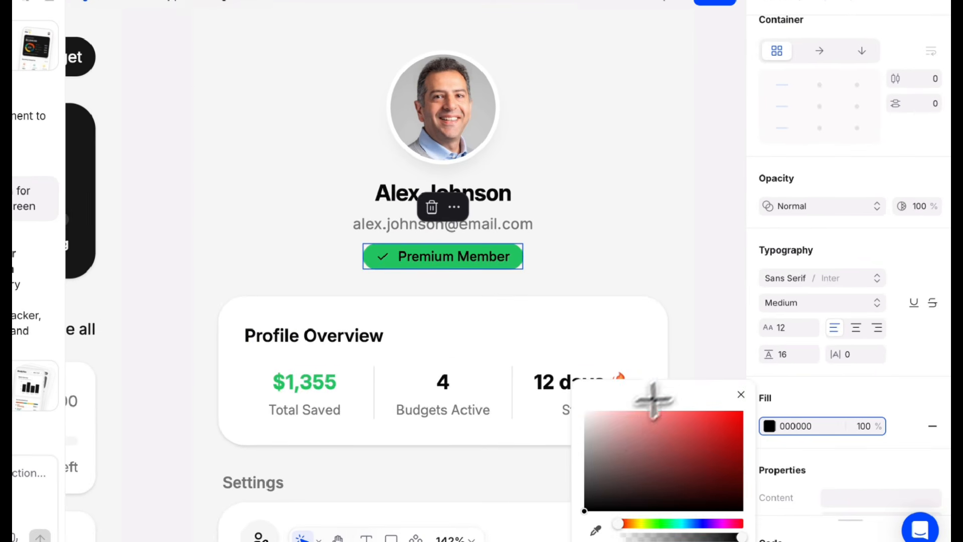
left_click_drag(591, 428, 569, 385)
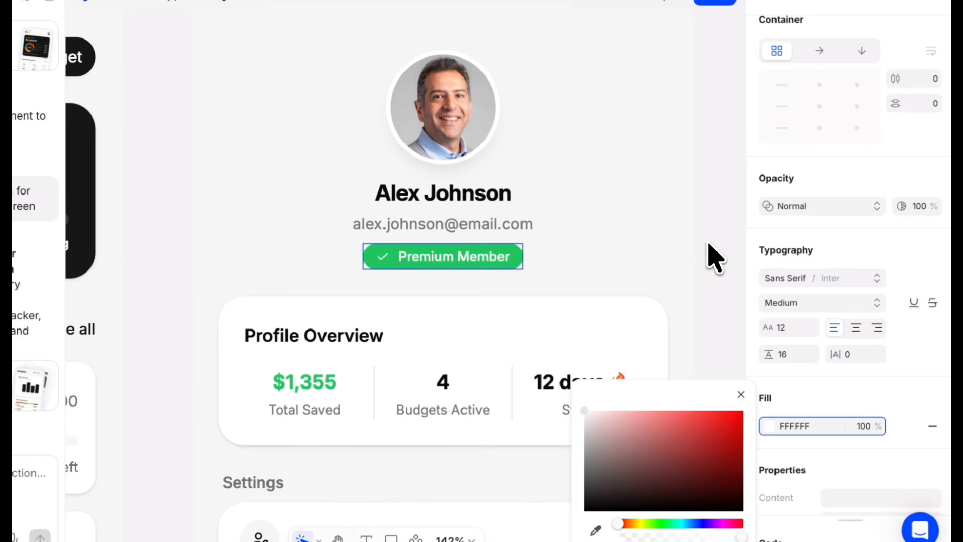
left_click(718, 258)
- Inspect the properties of the Premium Member badge, Profile Overview card and Edit Profile row, and review the screens on the canvas
left_click(436, 253)
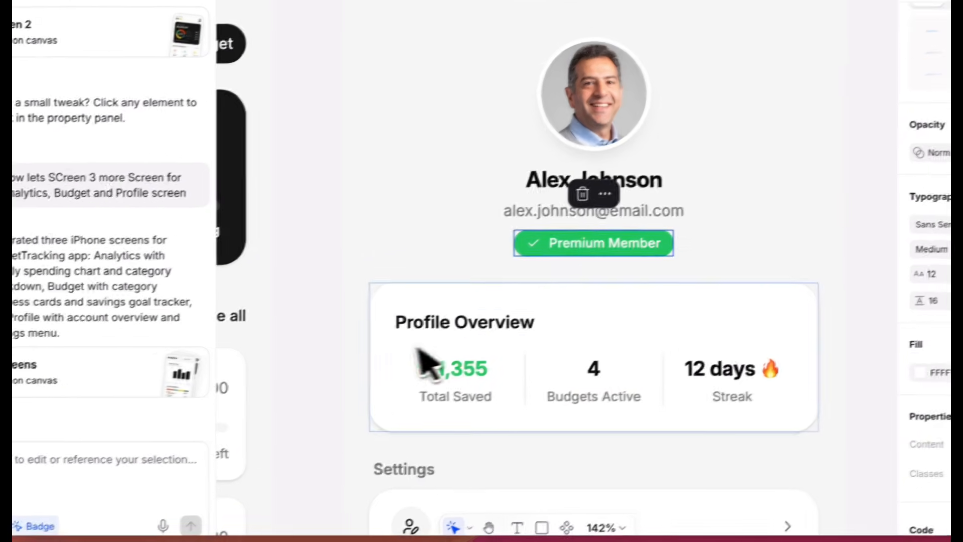
left_click(230, 416)
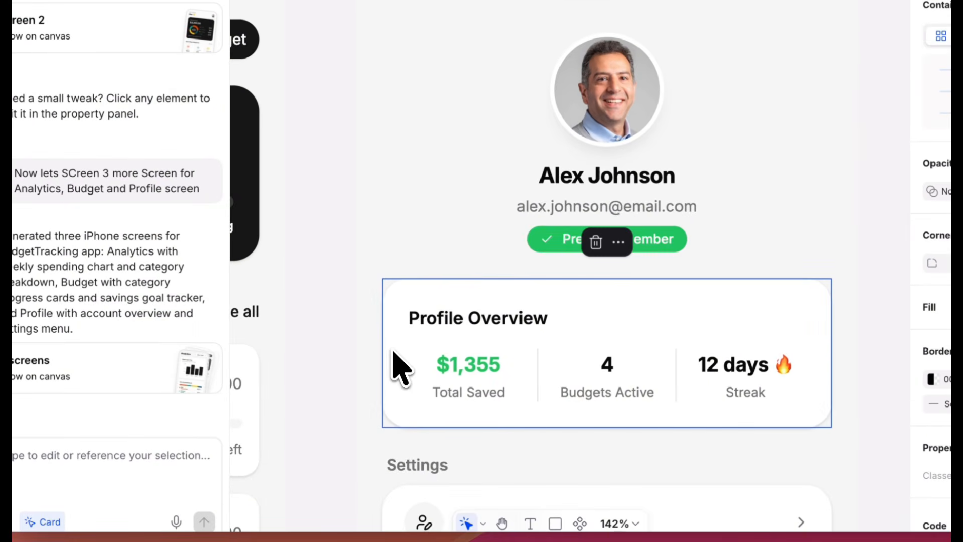
scroll(233, 458, "down", 5)
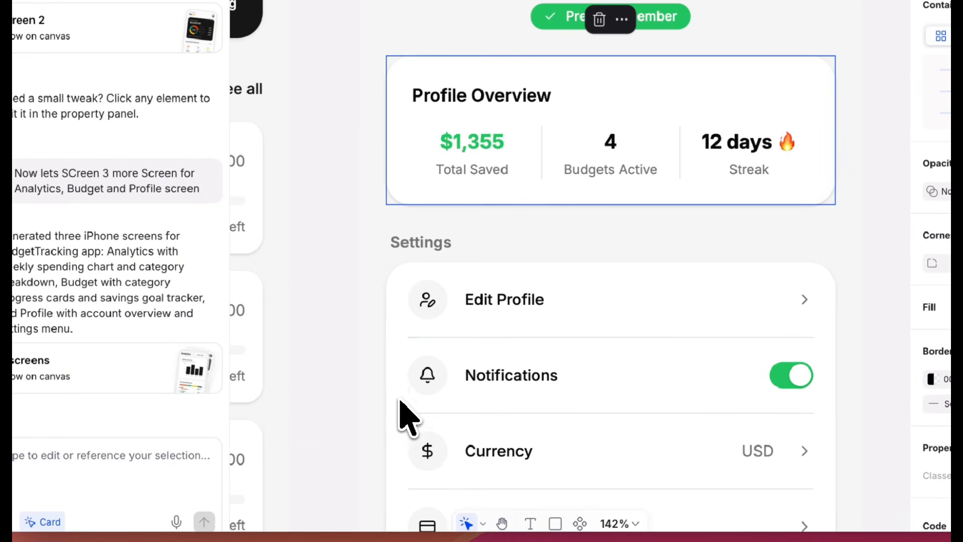
left_click(426, 306)
left_click(405, 321)
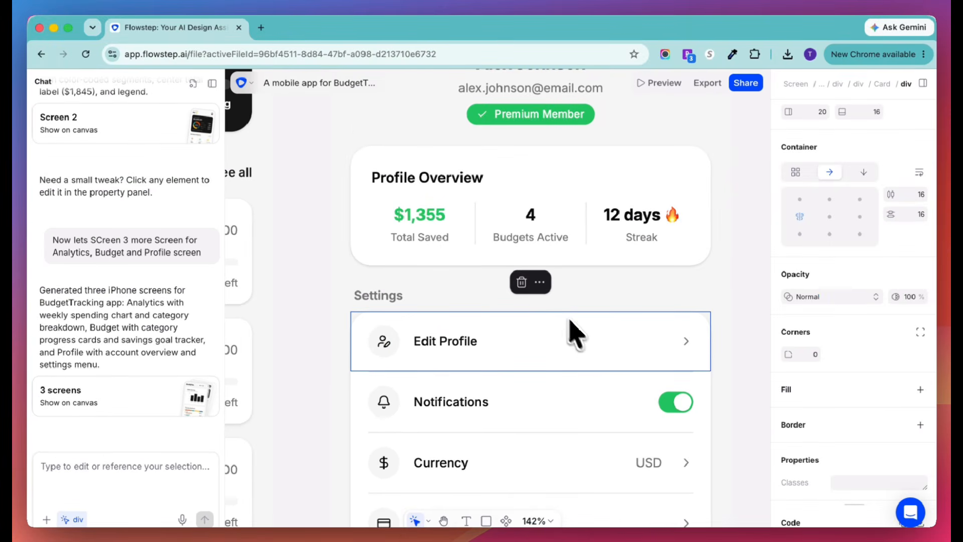
scroll(587, 345, "down", 10)
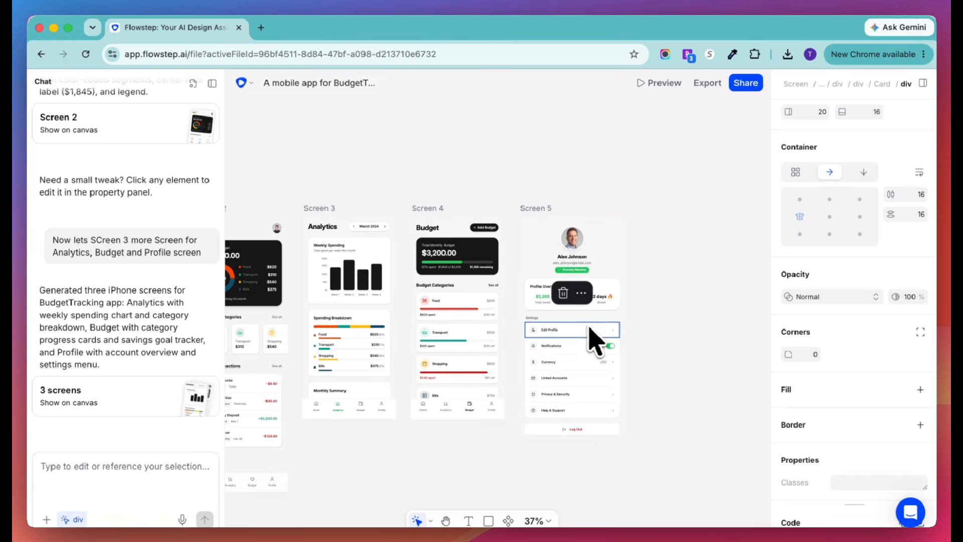
scroll(640, 334, "up", 2)
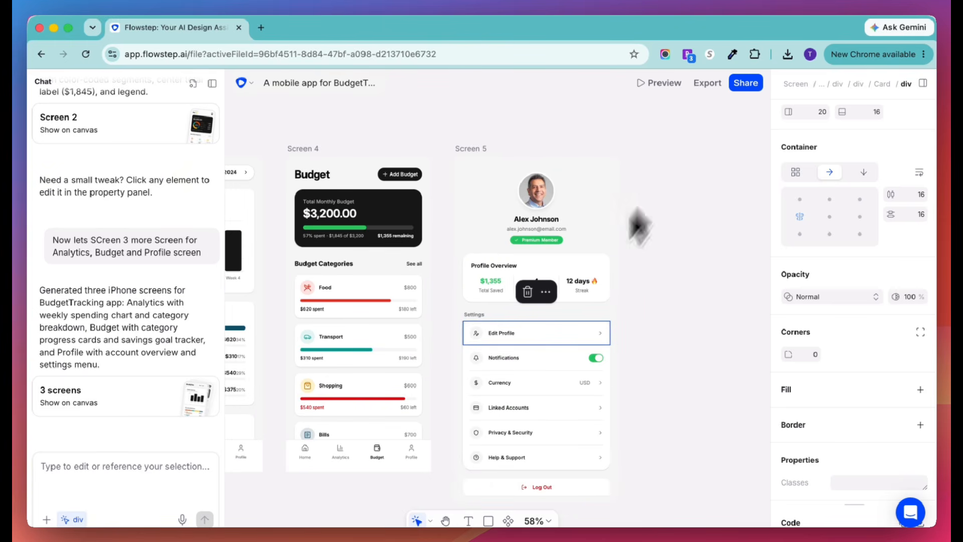
scroll(389, 379, "left", 10)
scroll(389, 378, "left", 6)
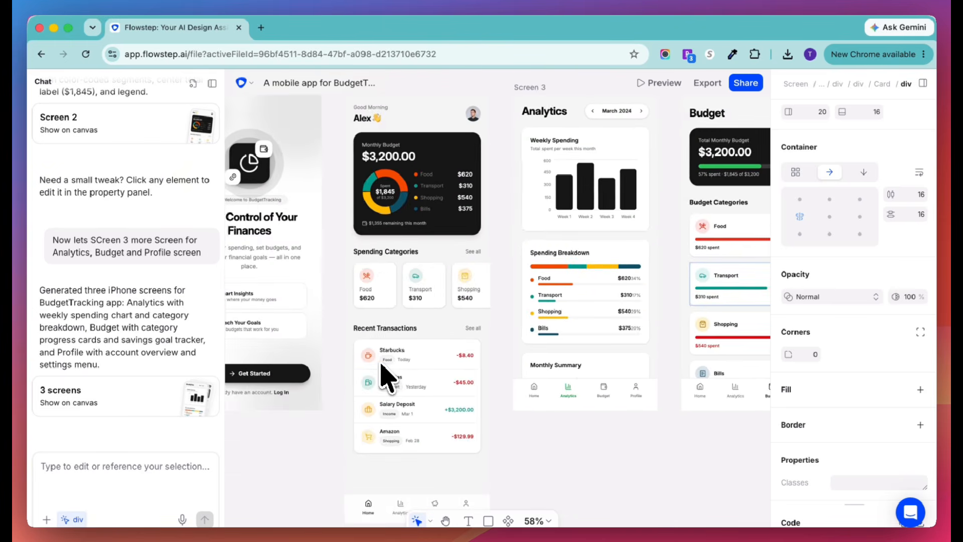
scroll(389, 379, "right", 12)
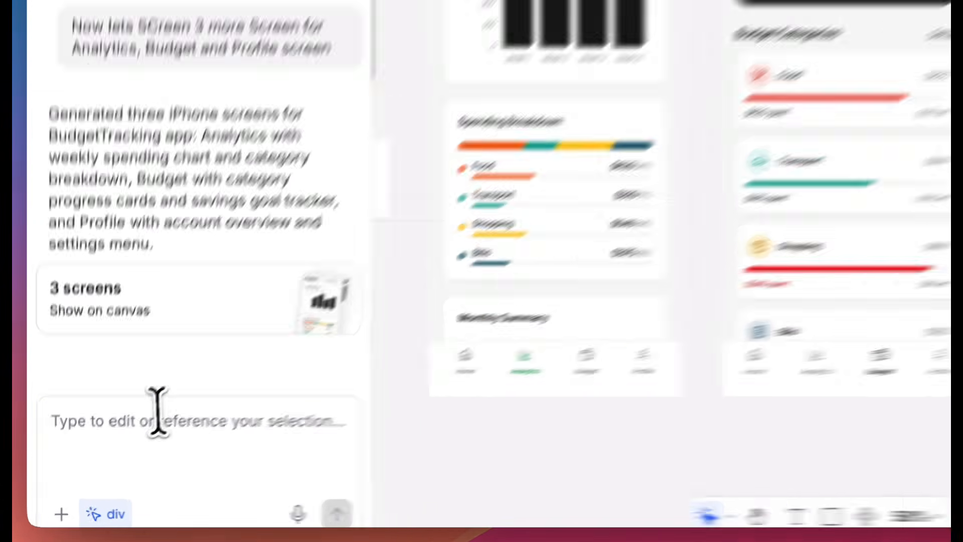
- Submit the prompt "Create new screen to add expenses" with the Edit Profile row still selected
left_click(63, 477)
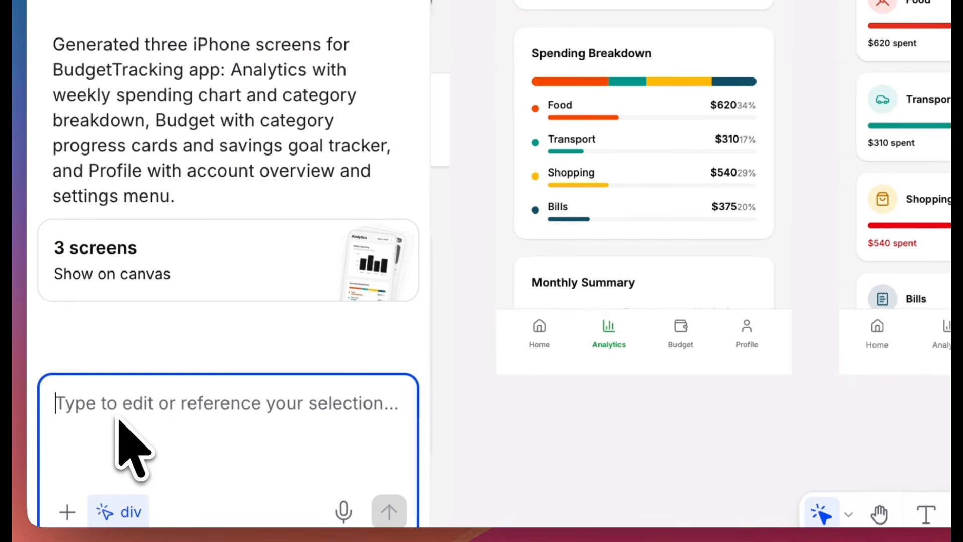
type("Create new screen to add expense")
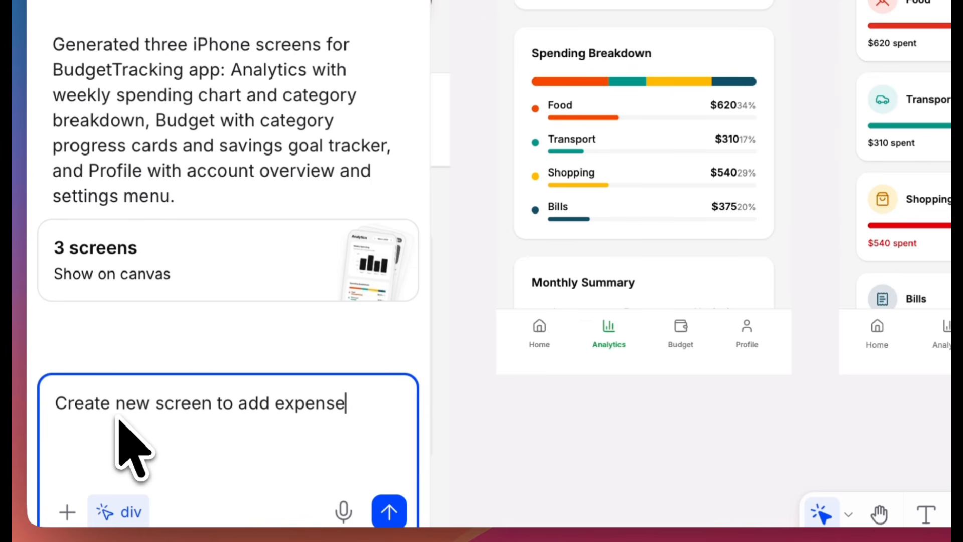
type("t")
key("BackSpace")
key("BackSpace")
key("BackSpace")
key("BackSpace")
key("BackSpace")
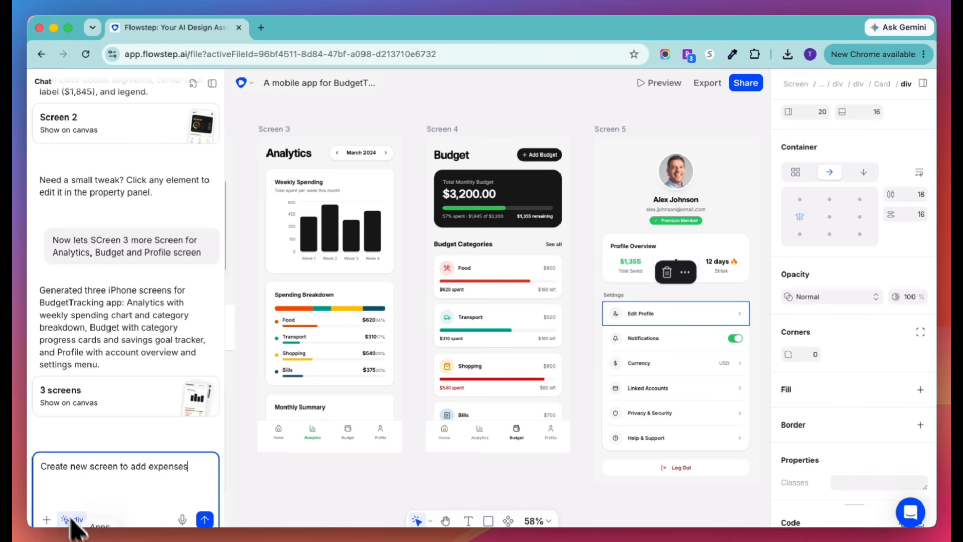
left_click(205, 520)
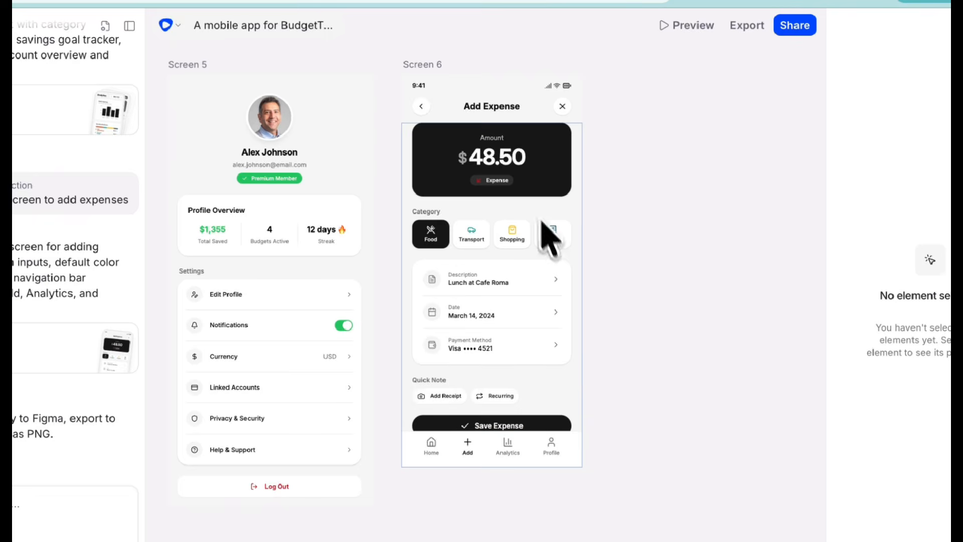
- Select the Add Expense frame, Screen 6, and examine its layout alongside the other screens on the canvas
left_click(434, 75)
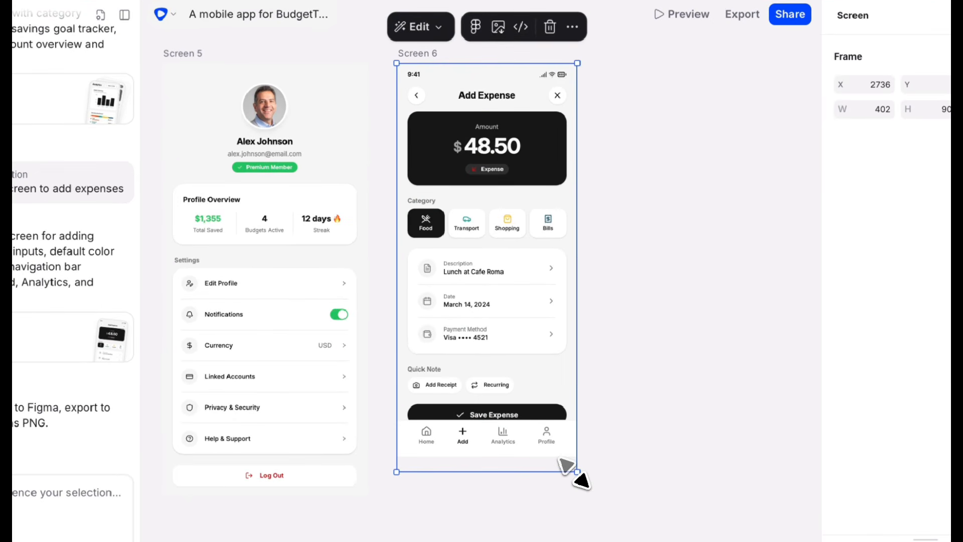
scroll(522, 347, "down", 2)
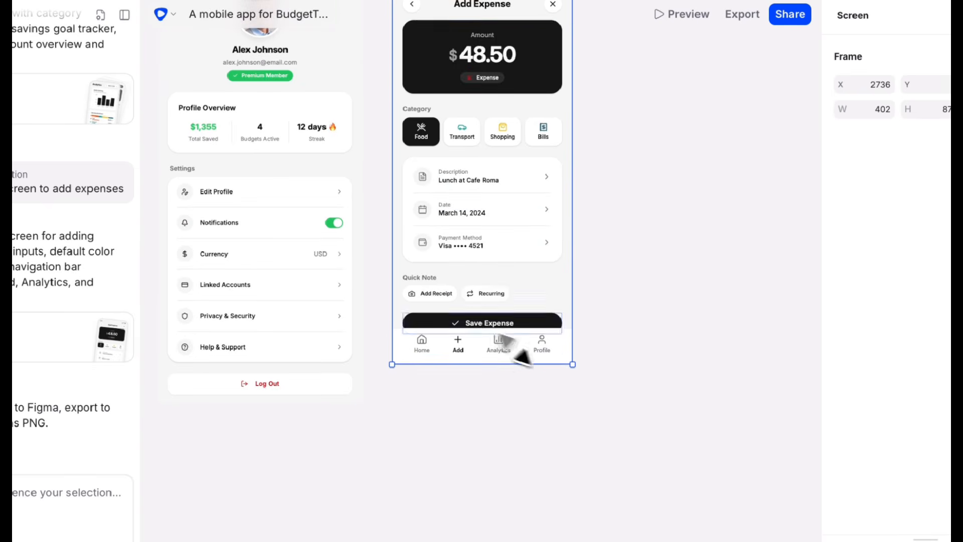
scroll(504, 309, "up", 3)
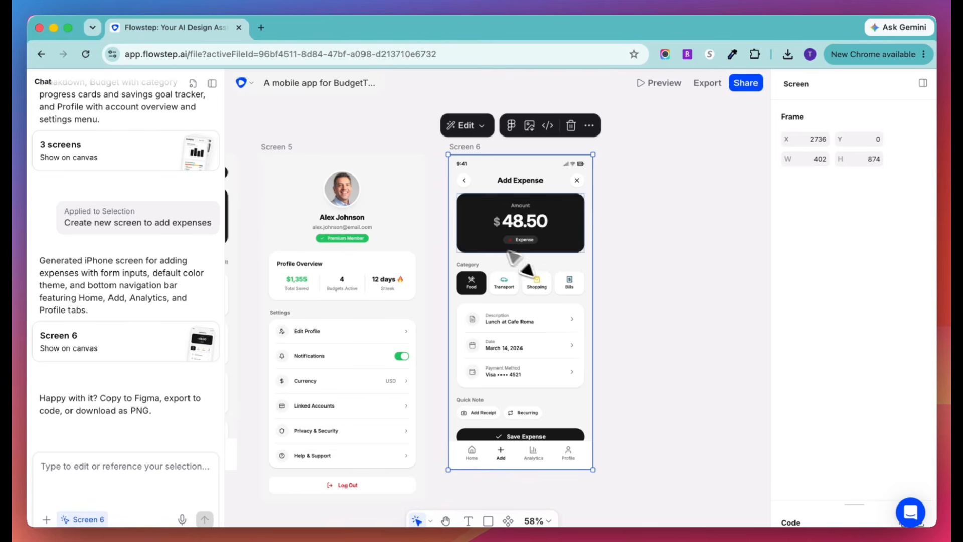
scroll(483, 242, "down", 5)
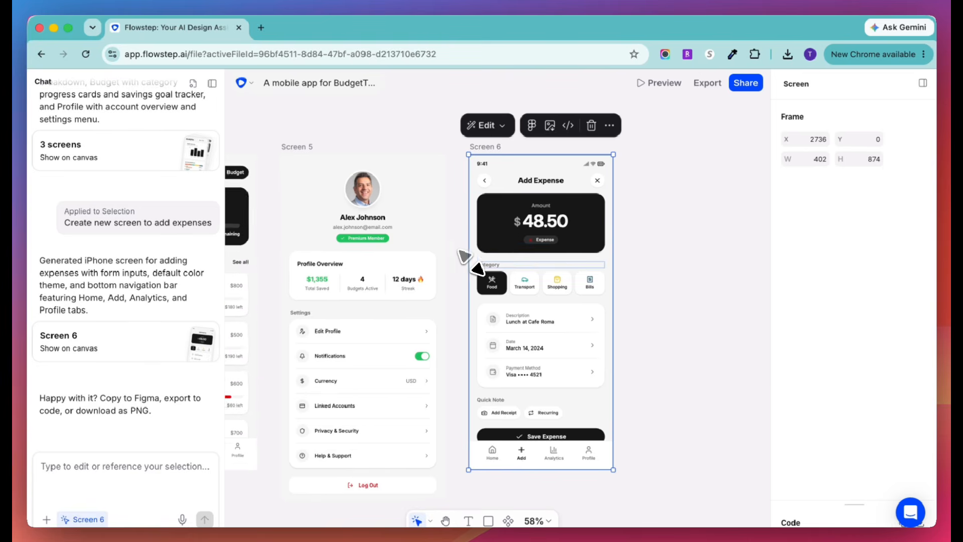
scroll(471, 264, "down", 4)
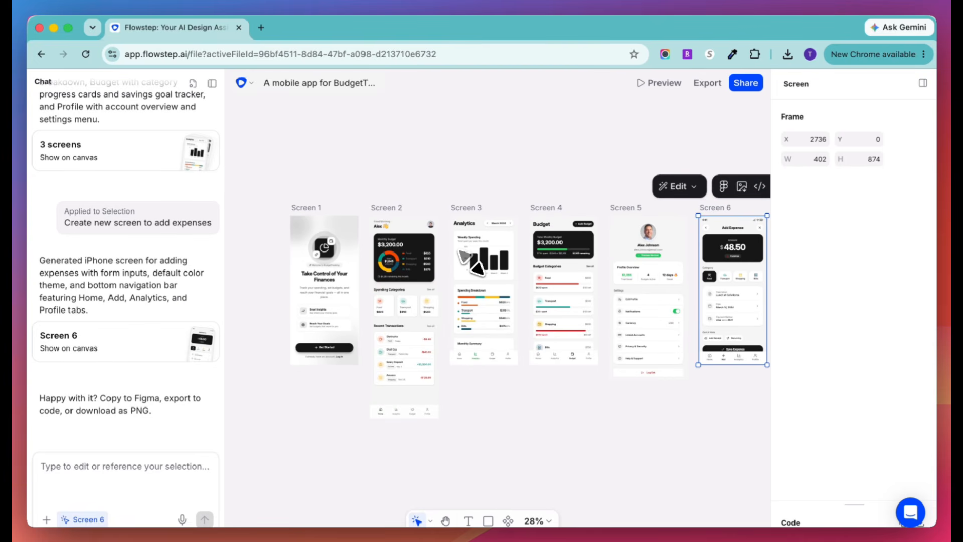
scroll(472, 263, "right", 5)
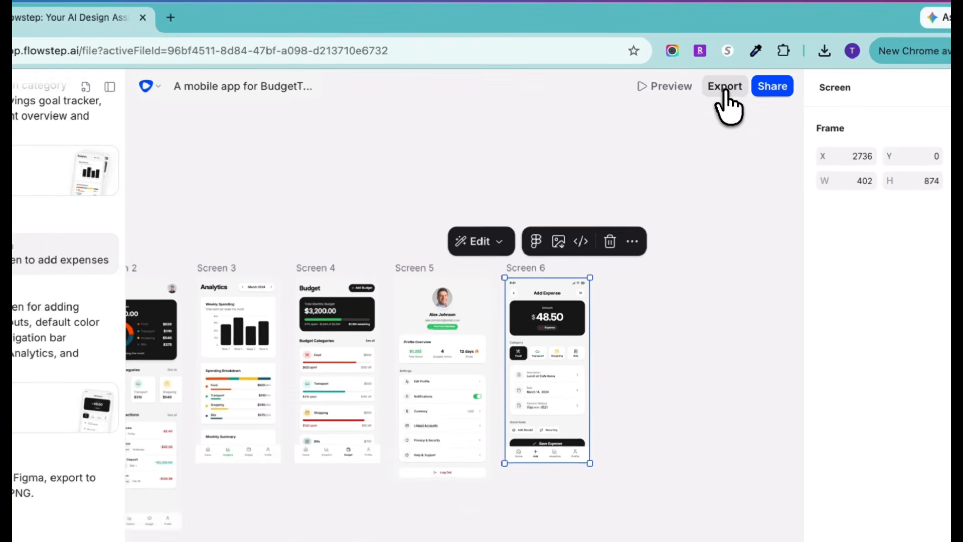
- Check the export options with the export area set to Whole canvas, and leave without exporting
left_click(708, 84)
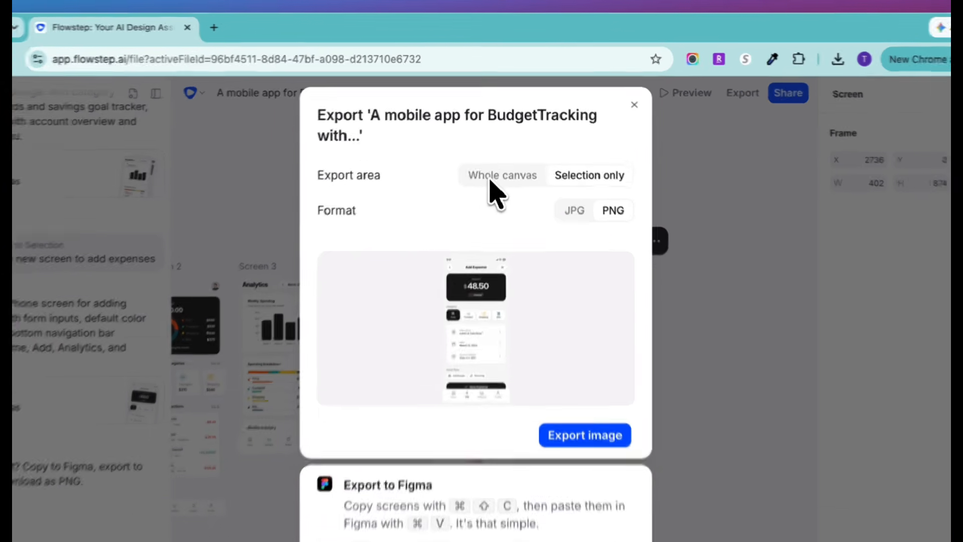
left_click(498, 154)
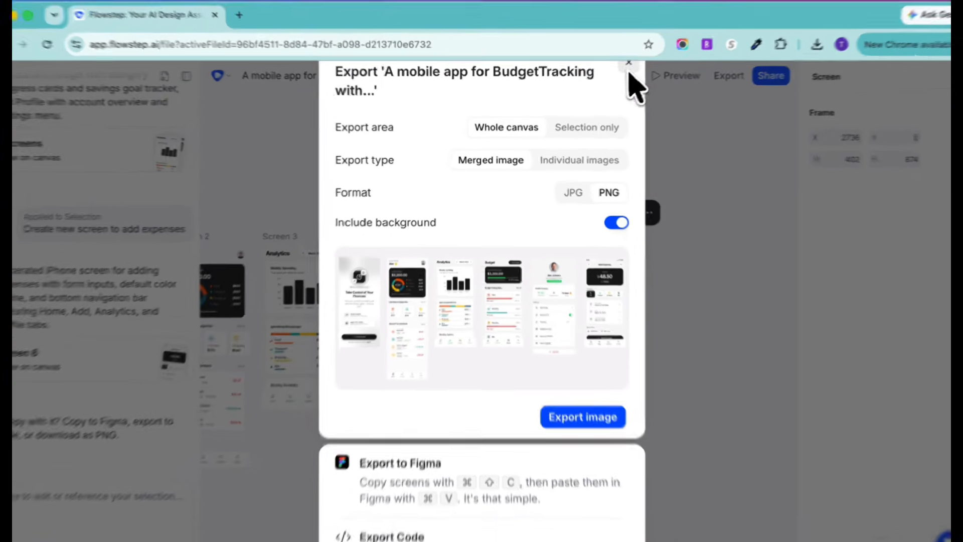
left_click(616, 70)
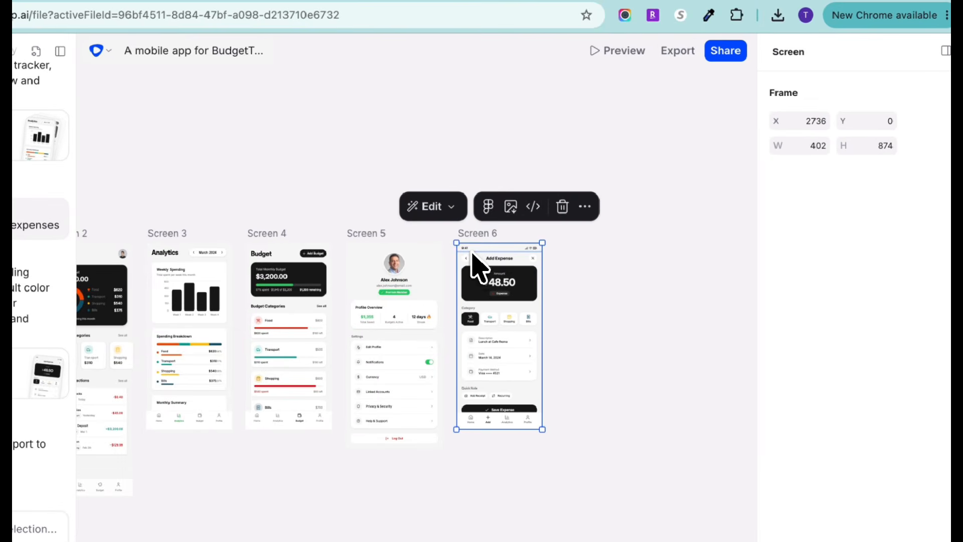
- Select the Amount card on Screen 6, inspect its styling properties and expand its code view
left_click(473, 250)
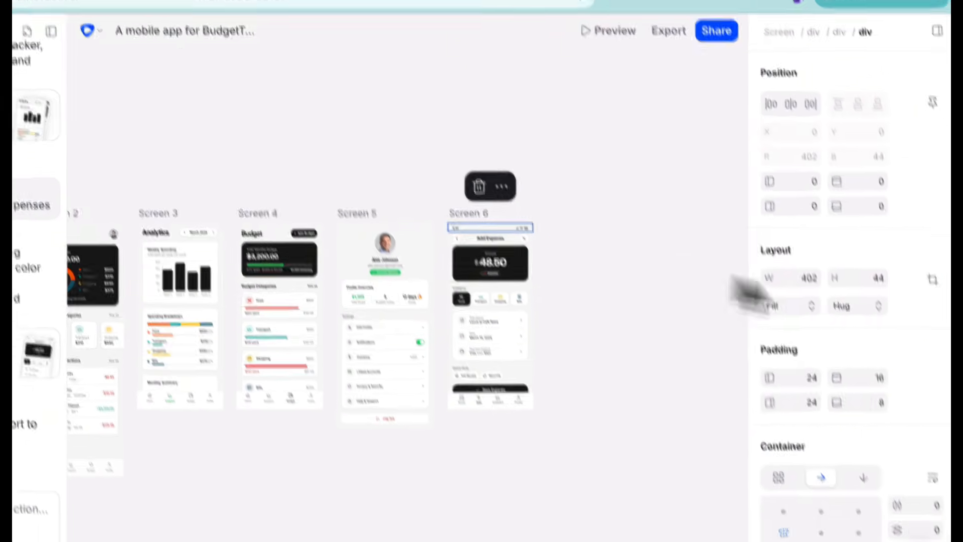
scroll(798, 416, "down", 5)
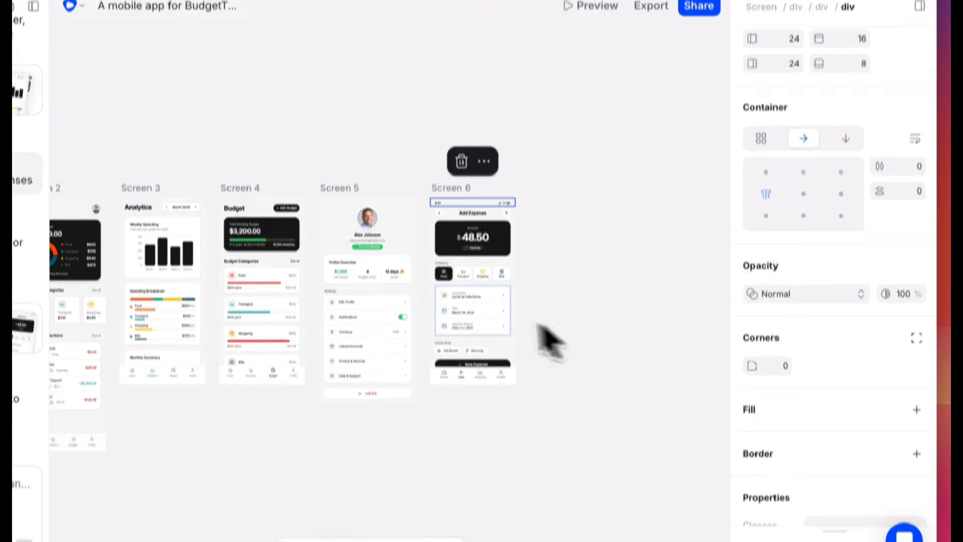
left_click(438, 248)
scroll(798, 427, "down", 2)
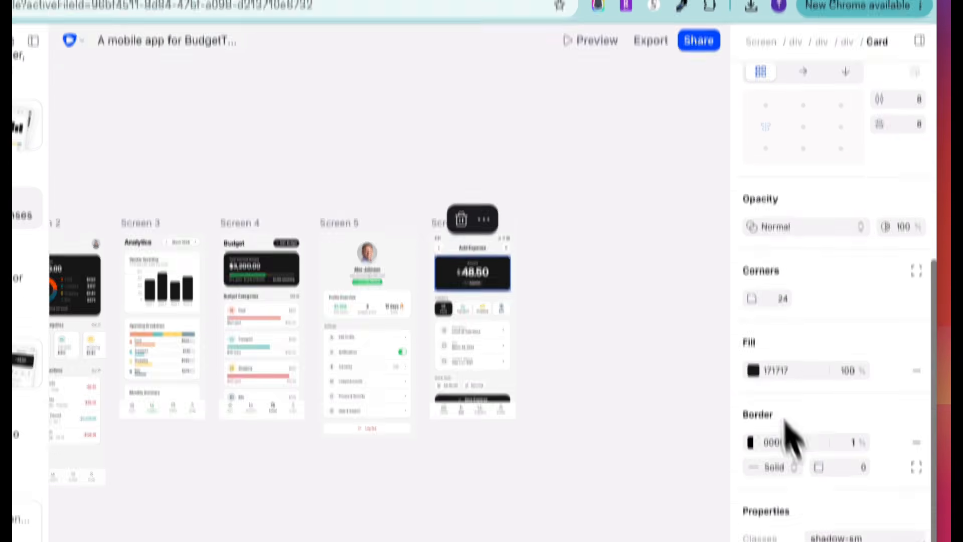
left_click_drag(834, 504, 804, 116)
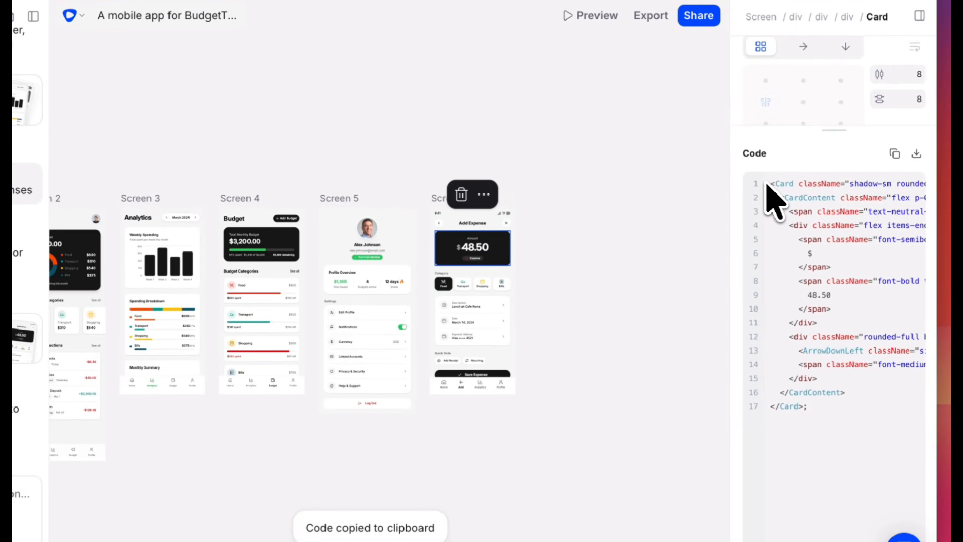
- Examine Screens 5 and 6 up close, check the Amount card's additional options and select the profile header on Screen 5
scroll(407, 261, "up", 5)
scroll(323, 264, "down", 2)
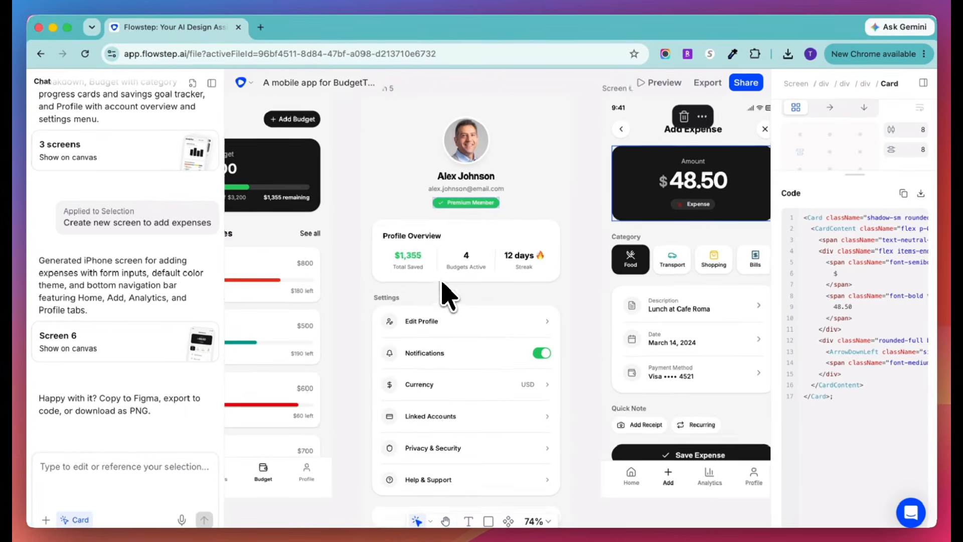
scroll(442, 281, "down", 1)
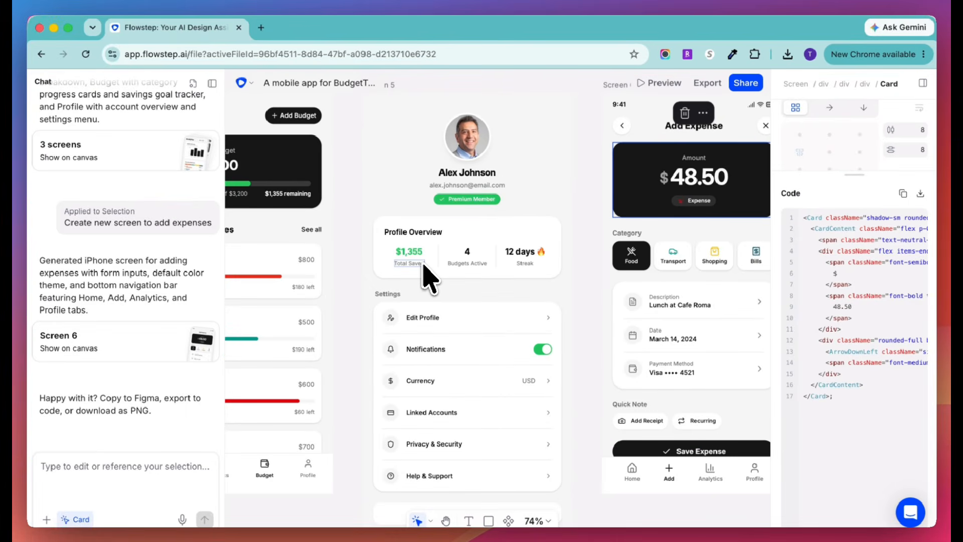
scroll(684, 215, "right", 4)
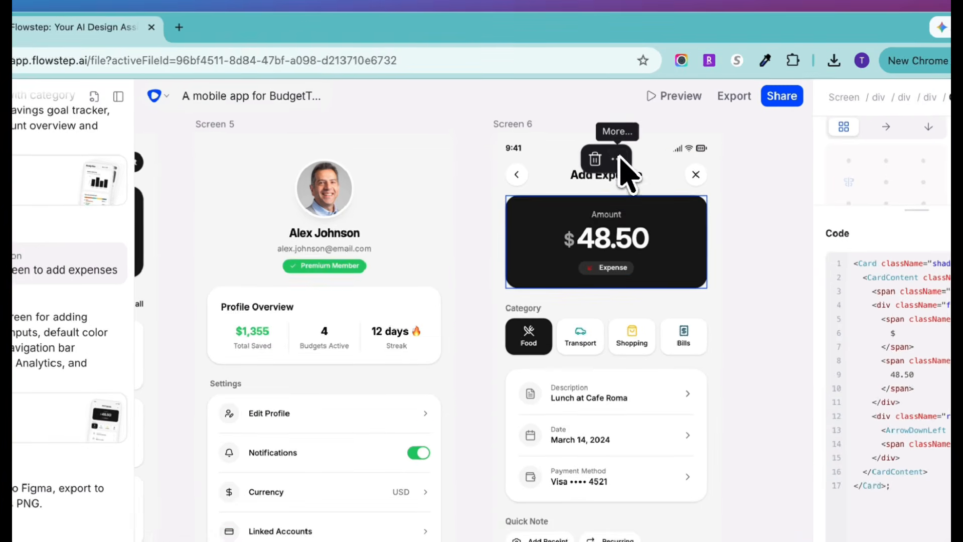
left_click(616, 141)
left_click(455, 156)
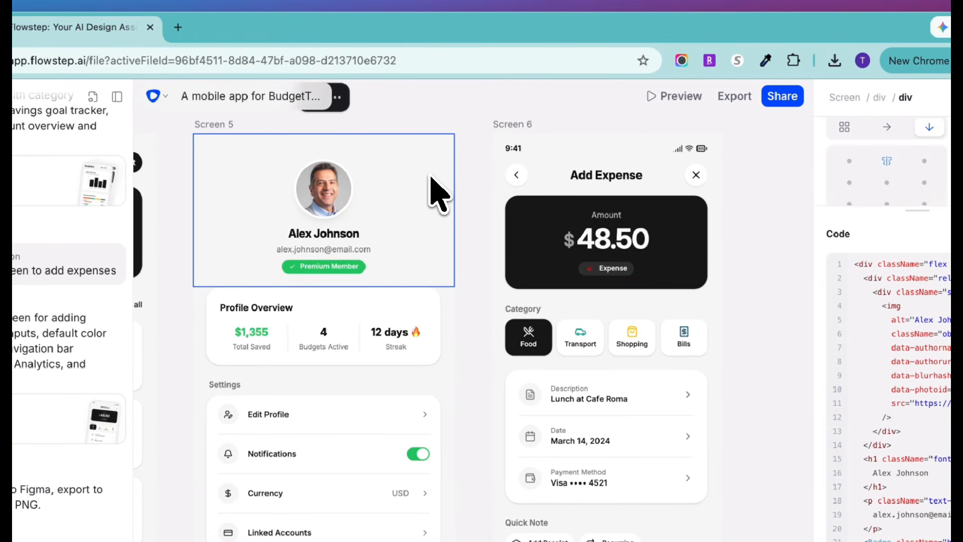
- Export Screen 2 to Figma by copying it and pasting it into the Youtube Thumbnails file in Figma
scroll(440, 191, "down", 5)
scroll(442, 190, "left", 8)
scroll(442, 221, "up", 4)
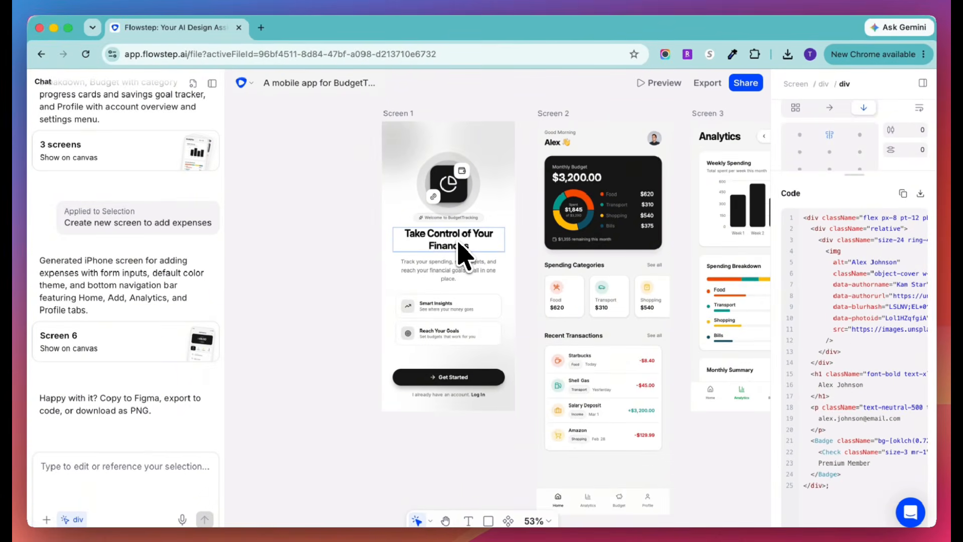
scroll(464, 253, "right", 7)
scroll(464, 253, "up", 3)
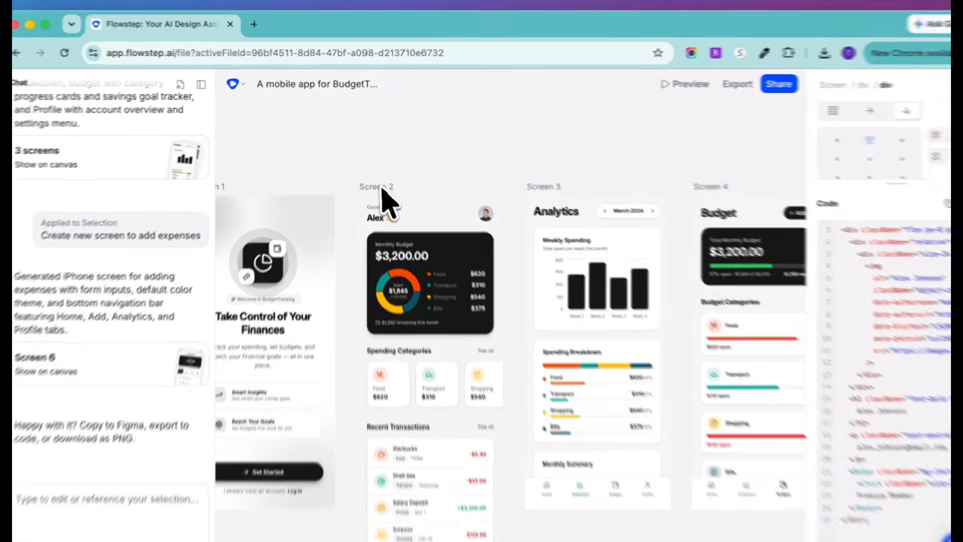
left_click(394, 183)
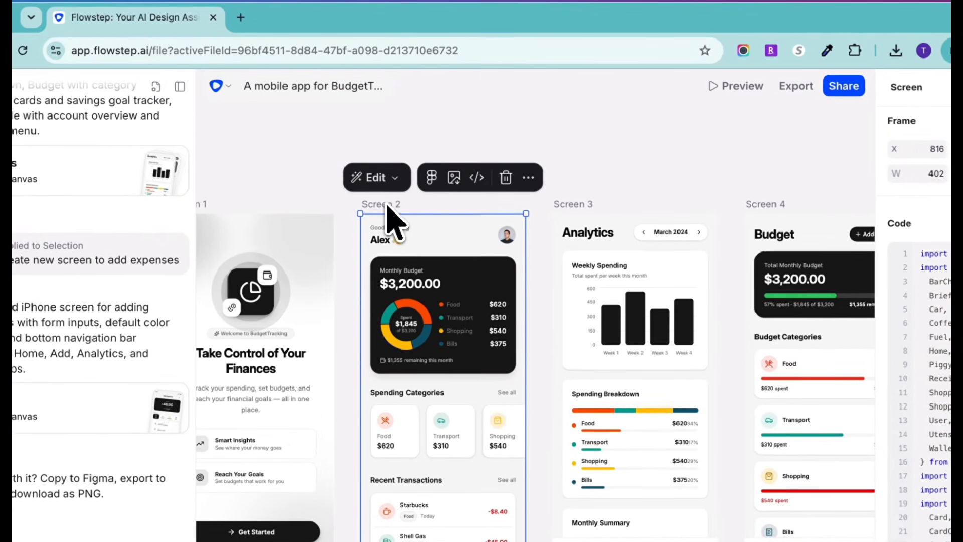
left_click(432, 179)
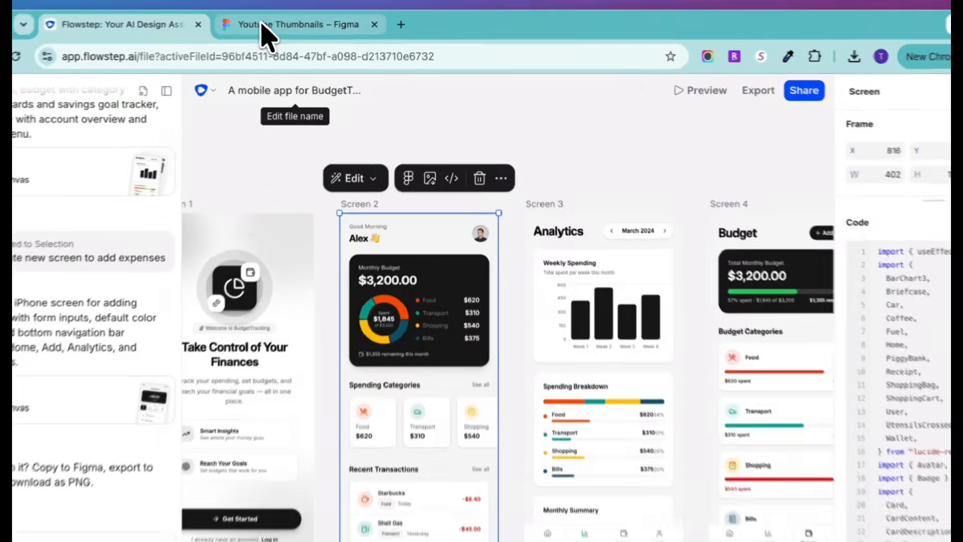
left_click(262, 25)
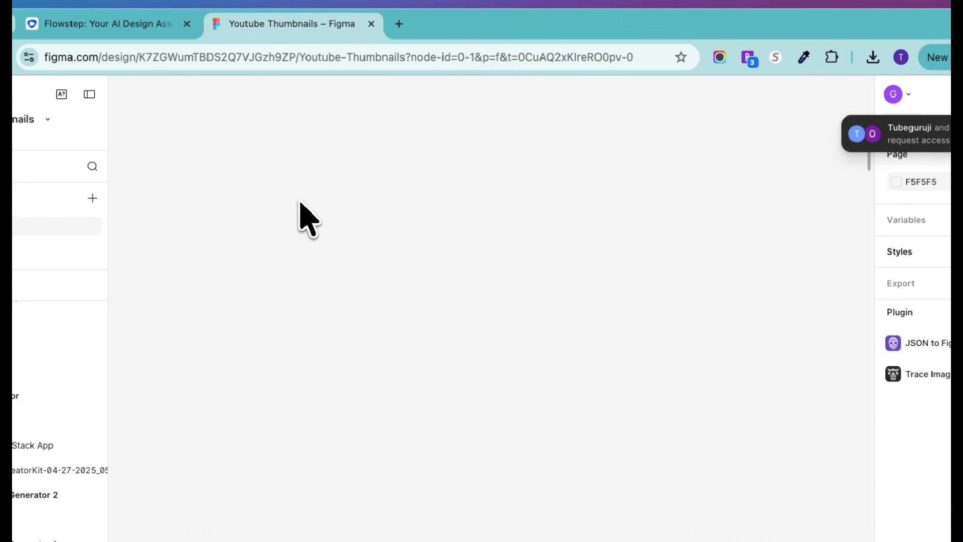
key("super+v")
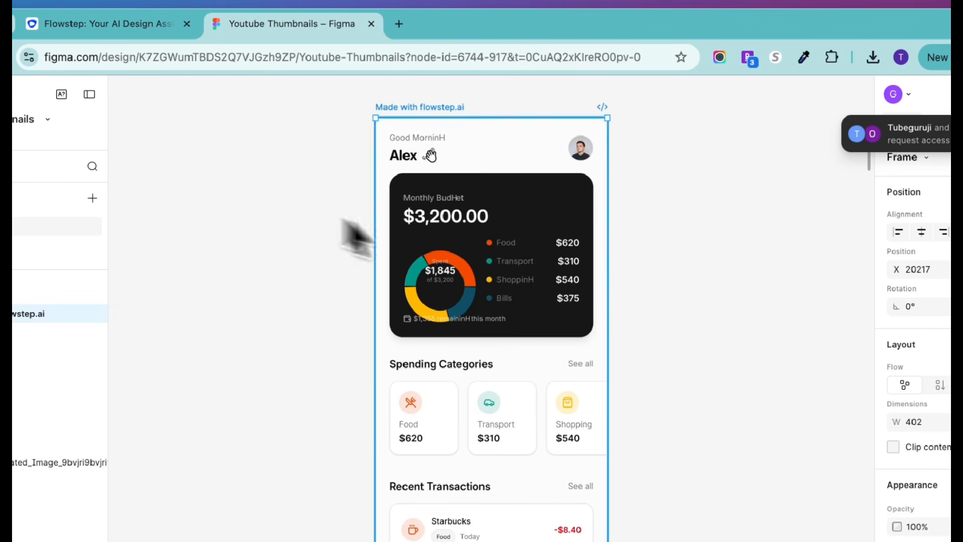
- Adjust the fill colour of the Food card under Spending Categories in the pasted screen
scroll(604, 364, "down", 3)
scroll(605, 364, "down", 2)
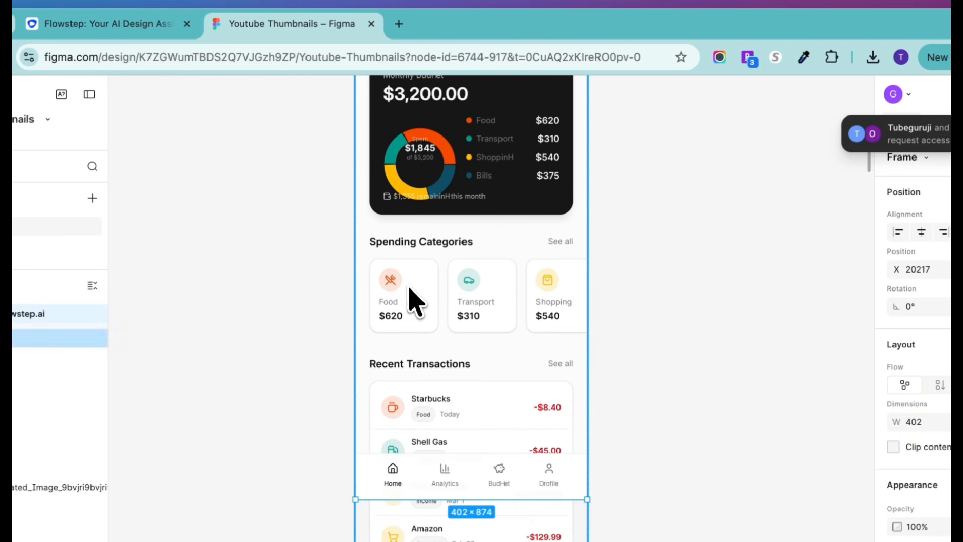
double_click(398, 301)
double_click(394, 289)
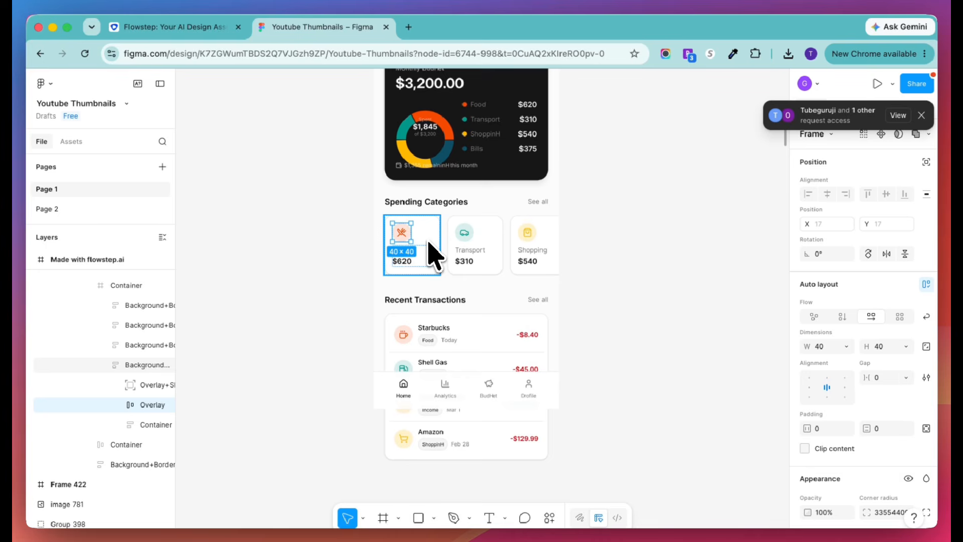
scroll(447, 268, "up", 5)
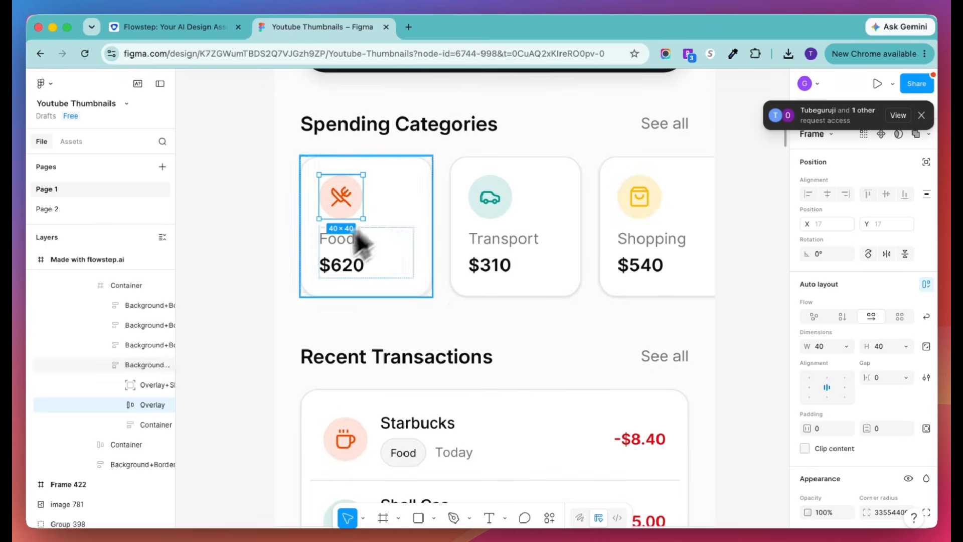
left_click(389, 216)
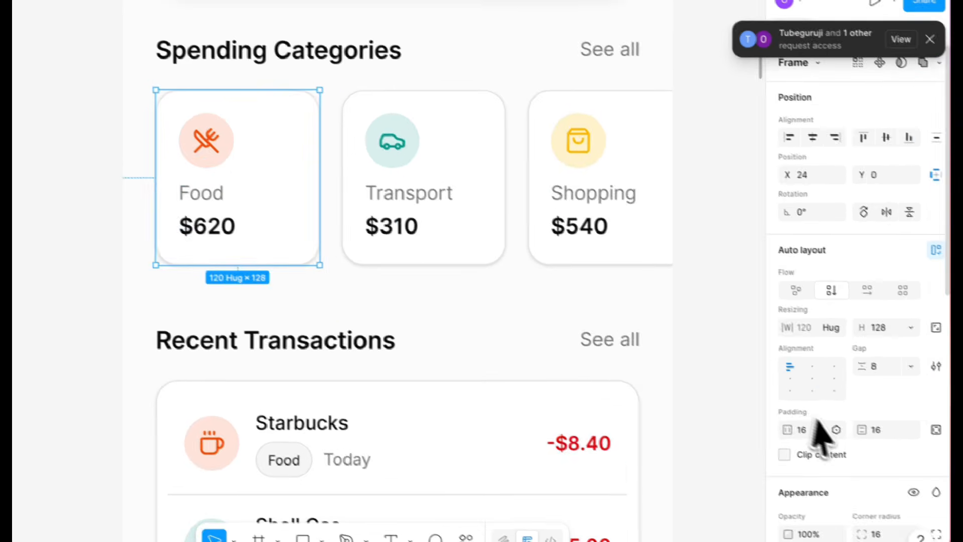
scroll(817, 423, "down", 3)
left_click(776, 484)
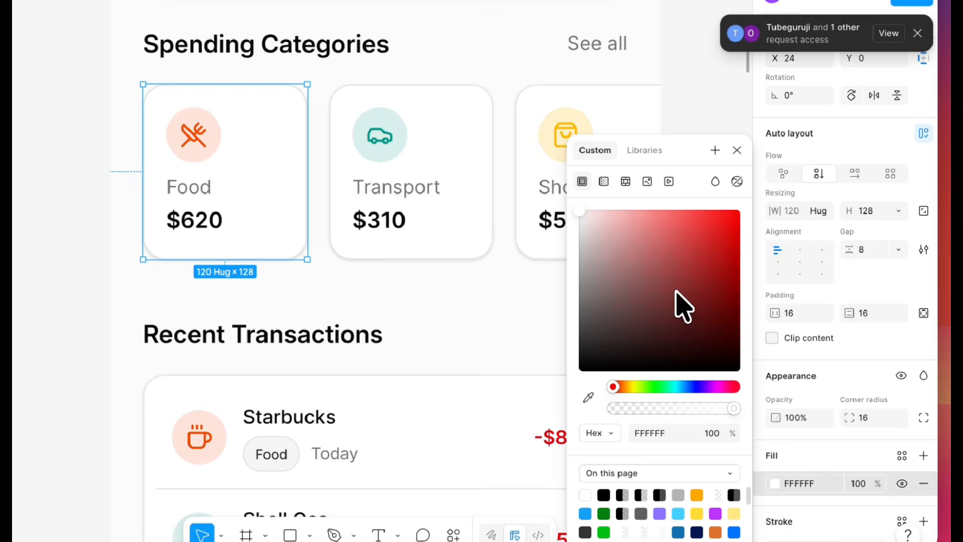
left_click_drag(683, 306, 669, 262)
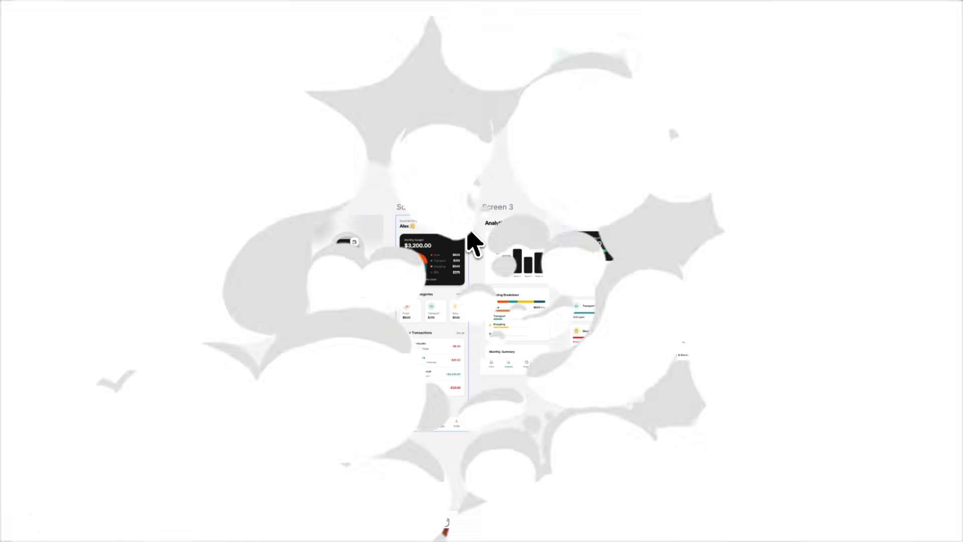